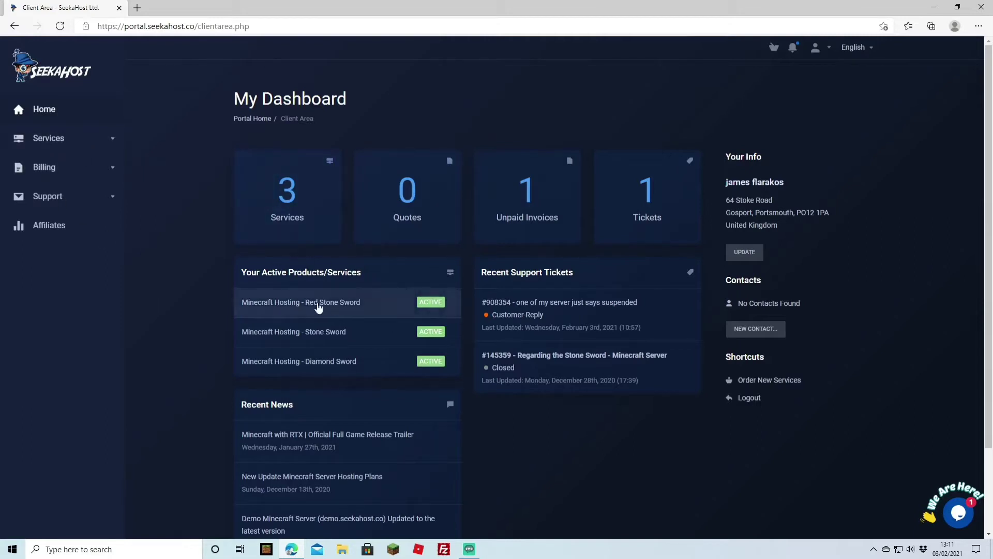
Log in to Multicraft from the Minecraft Hosting - Red Stone Sword service and open the test server
{"action": "left_click", "coordinate": [321, 310]}
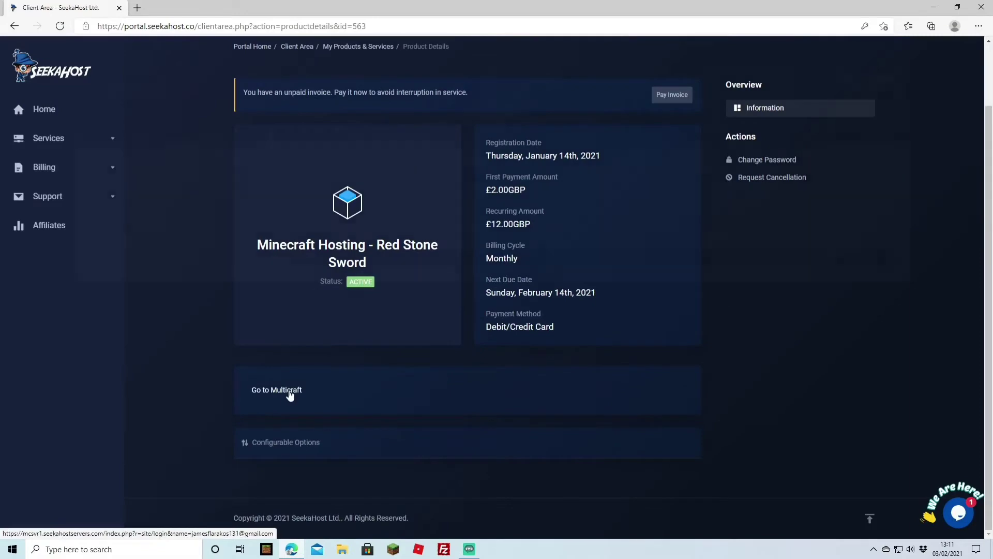
{"action": "left_click", "coordinate": [290, 395]}
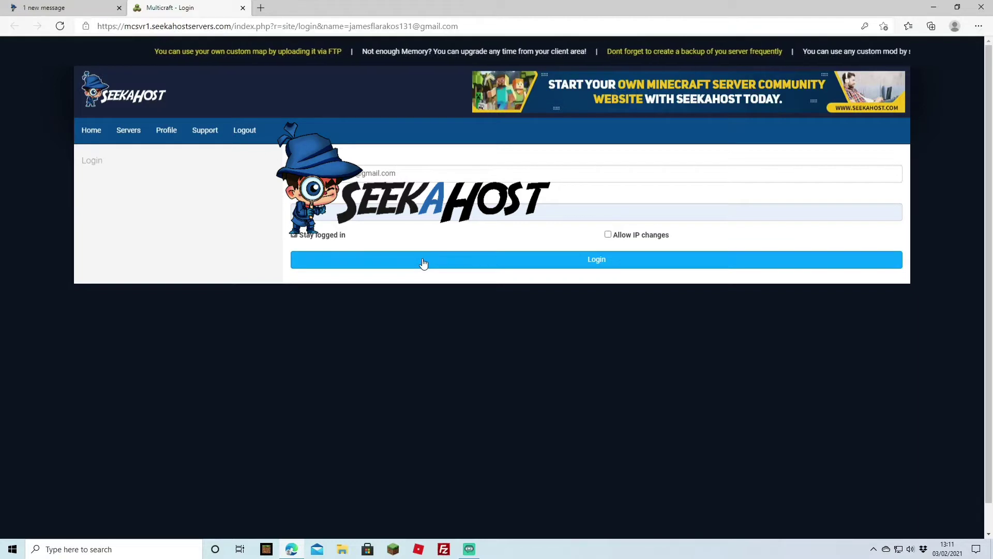
{"action": "left_click", "coordinate": [423, 263]}
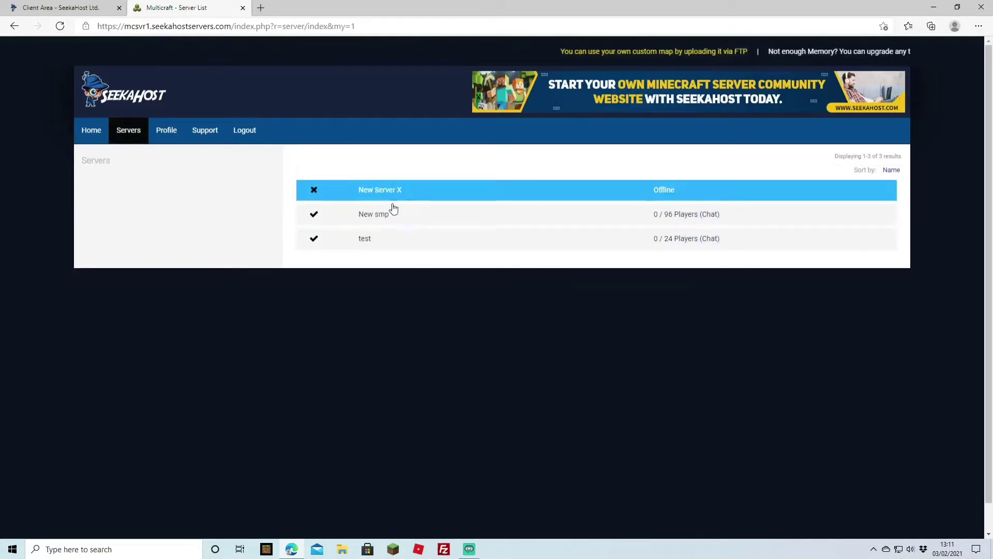
{"action": "left_click", "coordinate": [389, 243]}
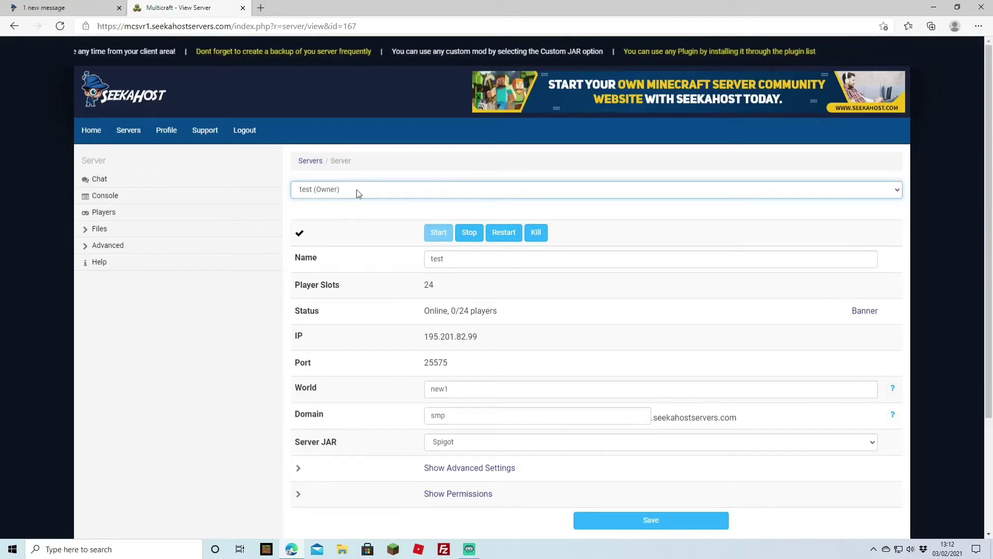
Examine the test server's selector, power controls, name, player slots, status, IP, port, world and domain
{"action": "left_click", "coordinate": [365, 190]}
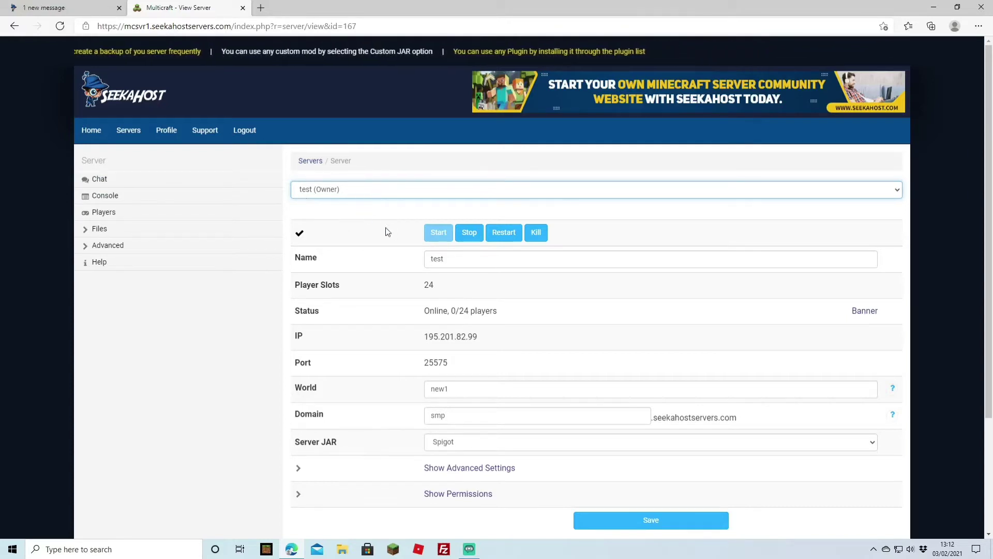
{"action": "double_click", "coordinate": [430, 259]}
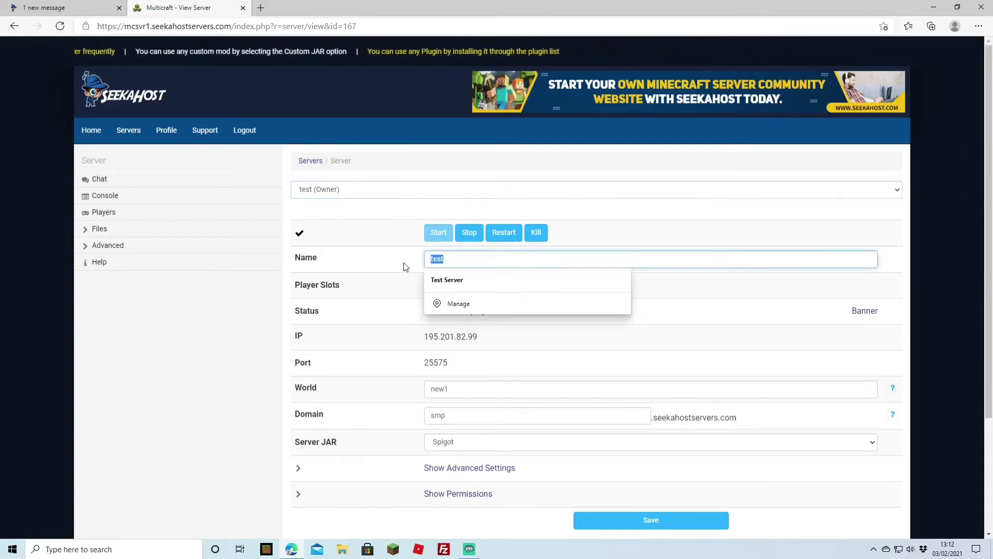
{"action": "left_click", "coordinate": [421, 266]}
{"action": "left_click", "coordinate": [450, 259]}
{"action": "left_click", "coordinate": [430, 241]}
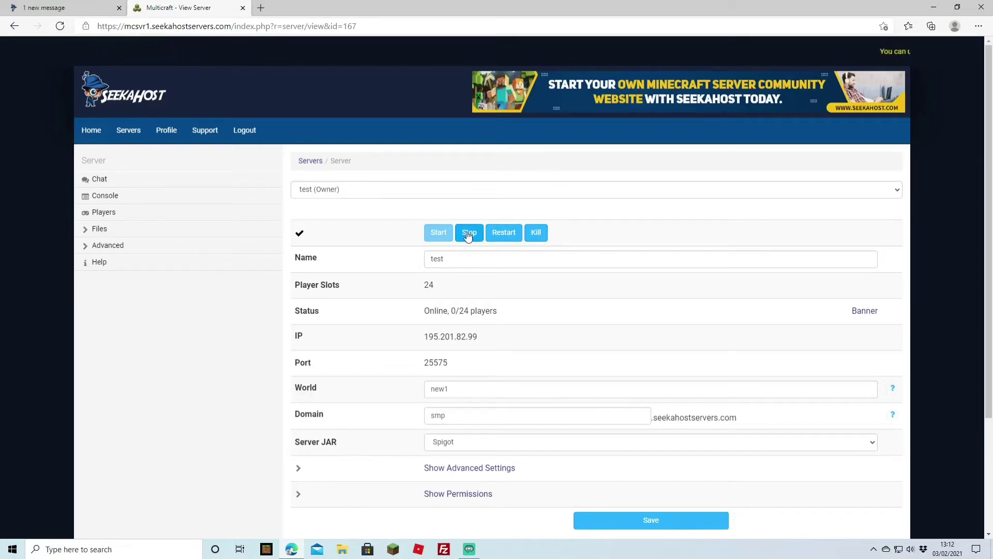
{"action": "left_click", "coordinate": [542, 234]}
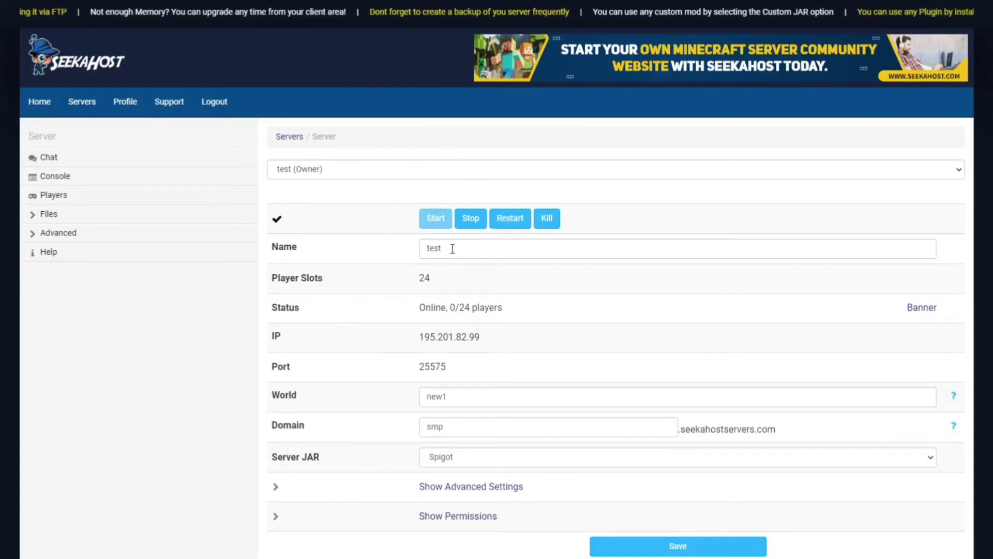
{"action": "double_click", "coordinate": [434, 248]}
{"action": "key", "text": "End"}
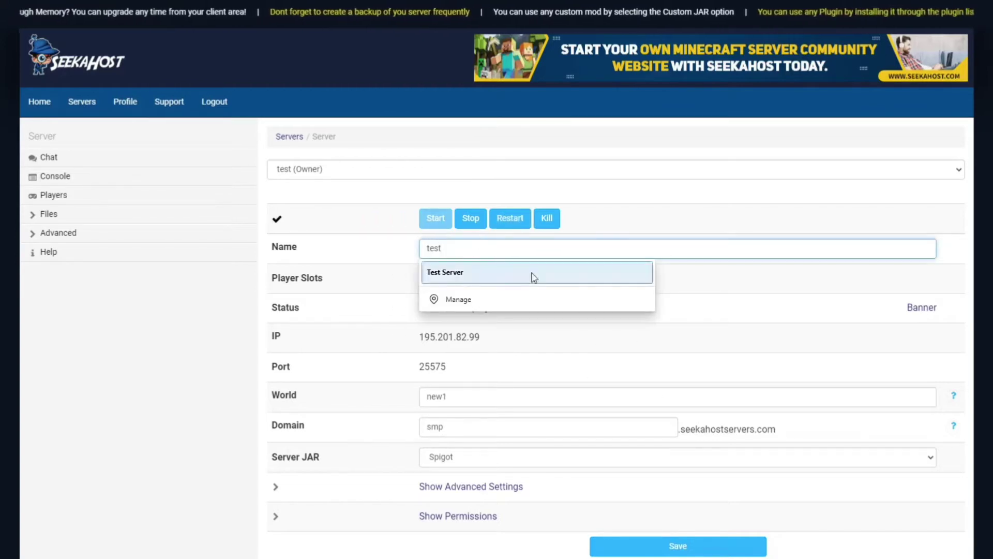
{"action": "left_click", "coordinate": [511, 331]}
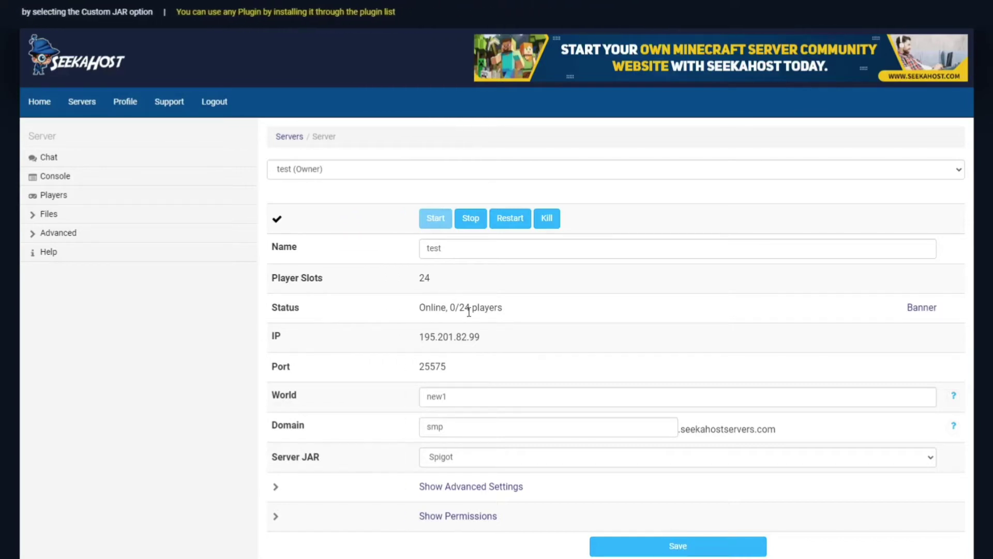
{"action": "scroll", "coordinate": [274, 259], "scroll_direction": "down", "scroll_amount": 2}
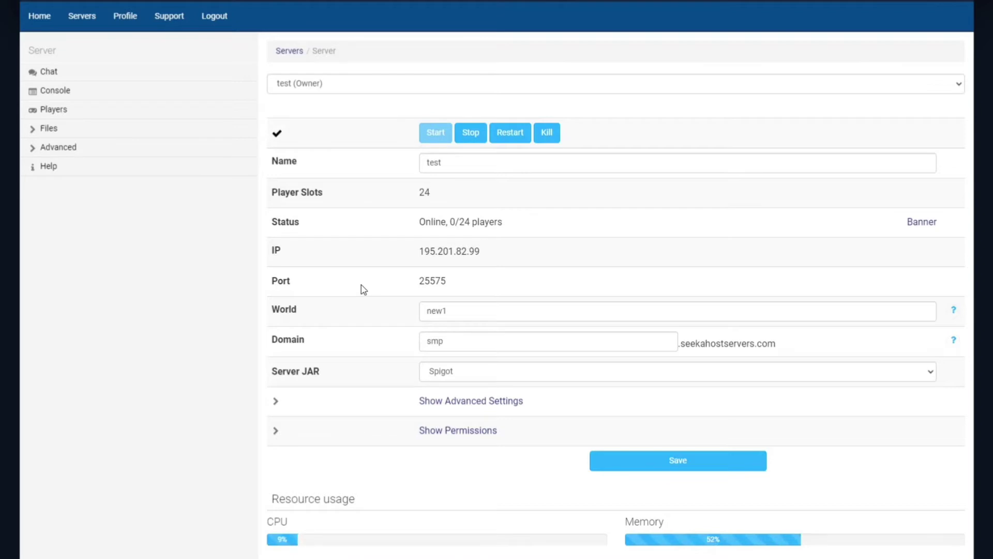
{"action": "scroll", "coordinate": [383, 237], "scroll_direction": "down", "scroll_amount": 3}
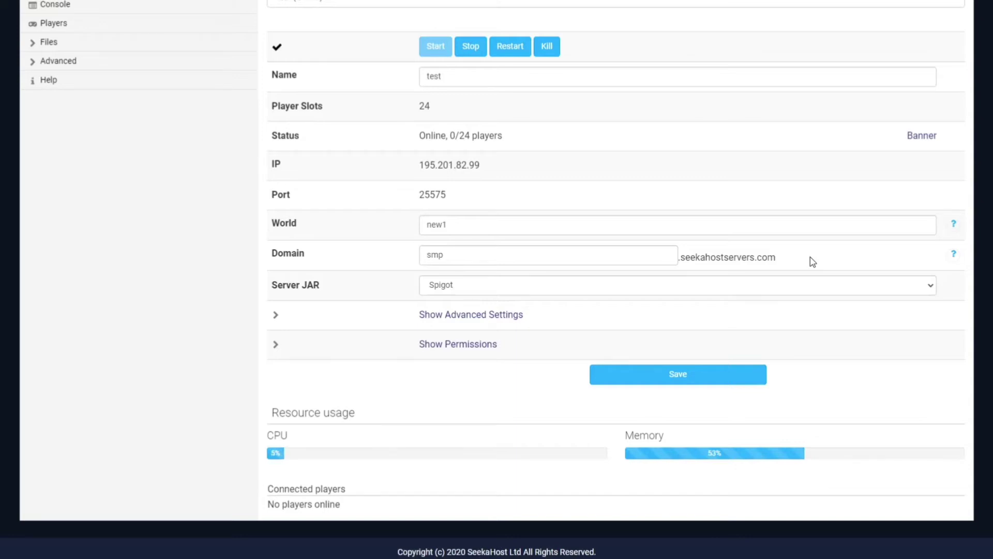
Review the Server JAR choices, from Bedrock and CraftBukkit through Forge, Paper and Spigot to Vanilla Minecraft, without changing the selection
{"action": "left_click", "coordinate": [932, 290]}
{"action": "scroll", "coordinate": [785, 342], "scroll_direction": "up", "scroll_amount": 5}
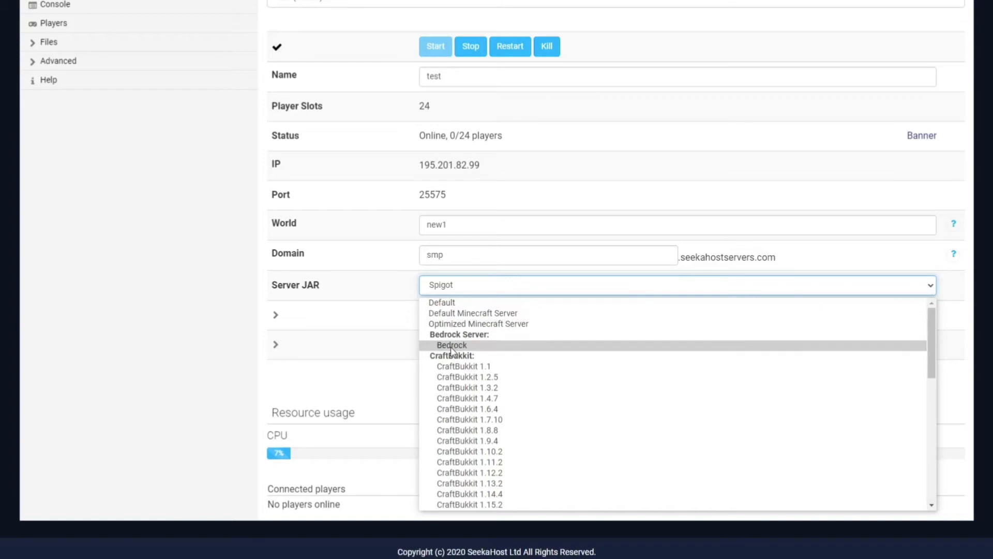
{"action": "scroll", "coordinate": [709, 384], "scroll_direction": "down", "scroll_amount": 1}
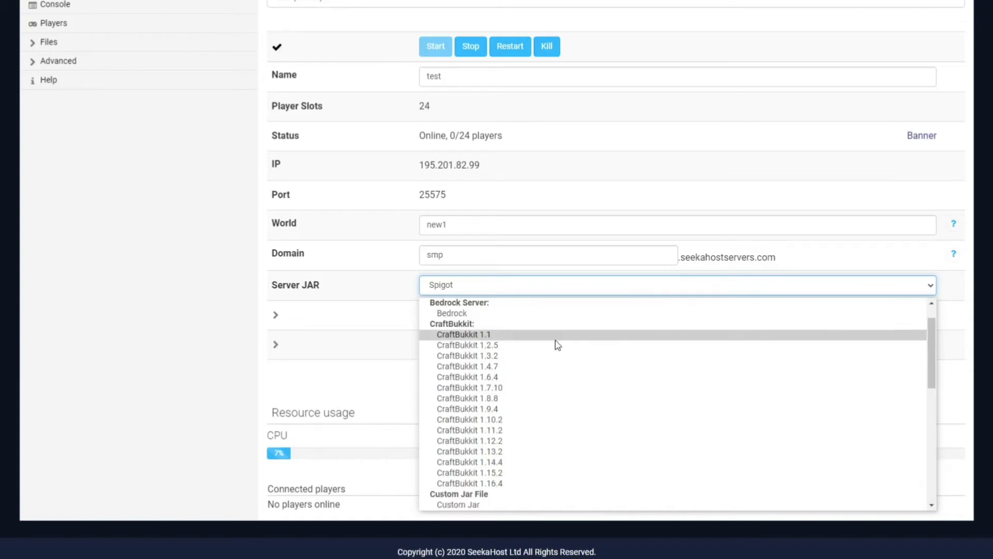
{"action": "scroll", "coordinate": [555, 345], "scroll_direction": "down", "scroll_amount": 1}
{"action": "scroll", "coordinate": [554, 344], "scroll_direction": "up", "scroll_amount": 1}
{"action": "scroll", "coordinate": [537, 339], "scroll_direction": "down", "scroll_amount": 1}
{"action": "scroll", "coordinate": [538, 437], "scroll_direction": "down", "scroll_amount": 4}
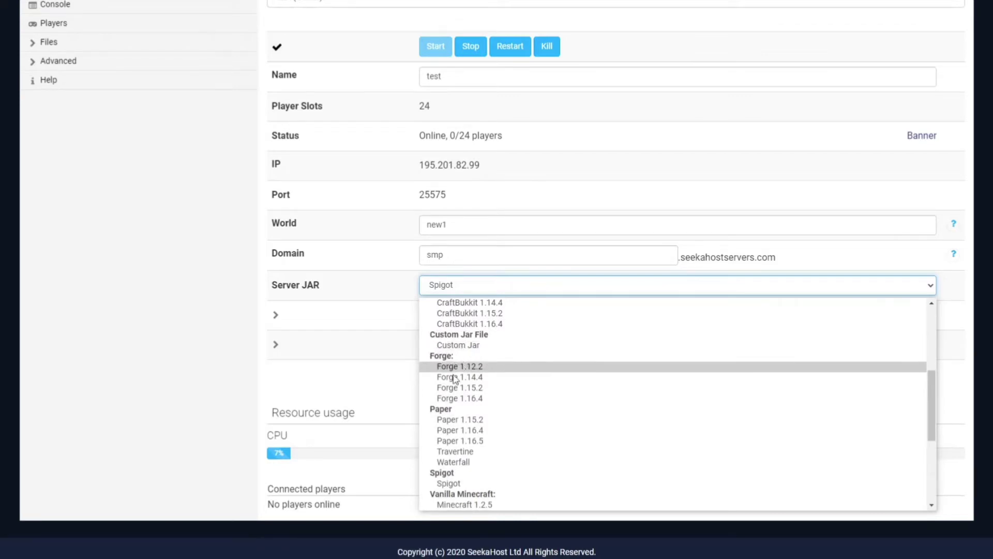
{"action": "scroll", "coordinate": [512, 448], "scroll_direction": "down", "scroll_amount": 5}
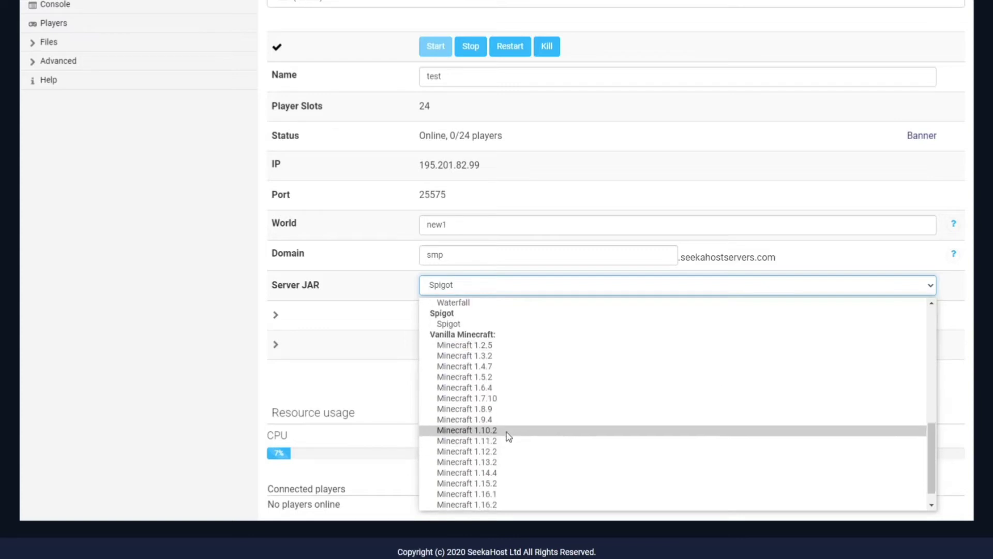
{"action": "scroll", "coordinate": [525, 401], "scroll_direction": "down", "scroll_amount": 1}
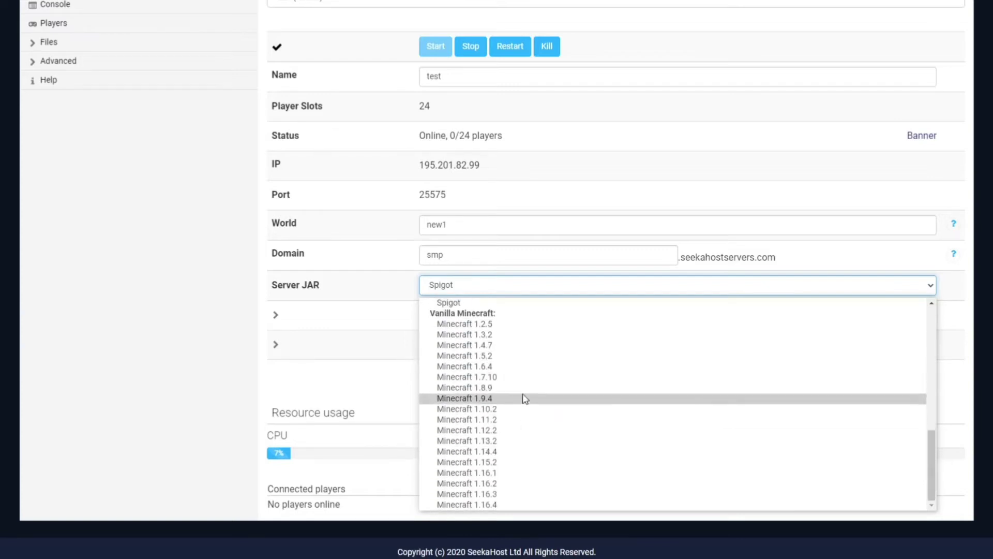
{"action": "scroll", "coordinate": [635, 397], "scroll_direction": "up", "scroll_amount": 15}
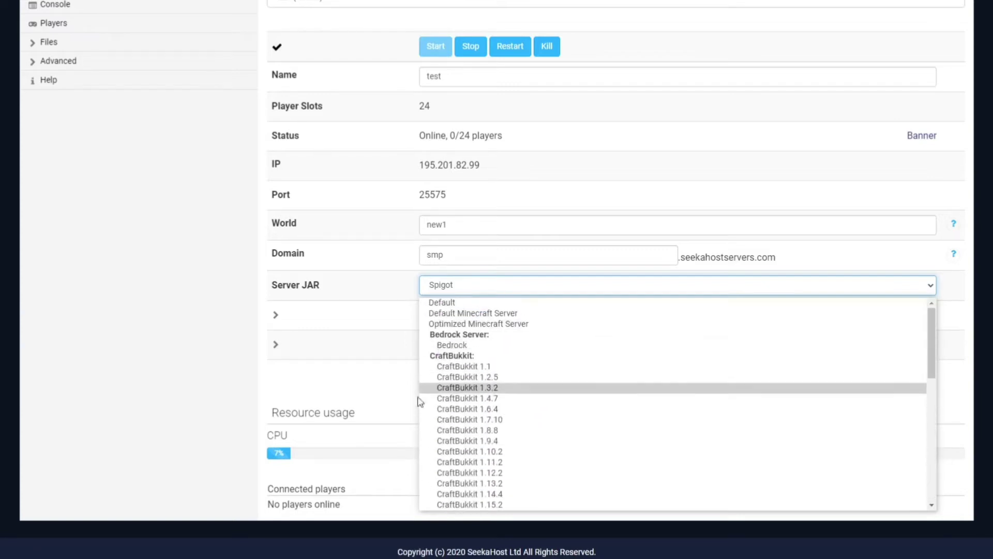
{"action": "left_click", "coordinate": [373, 334]}
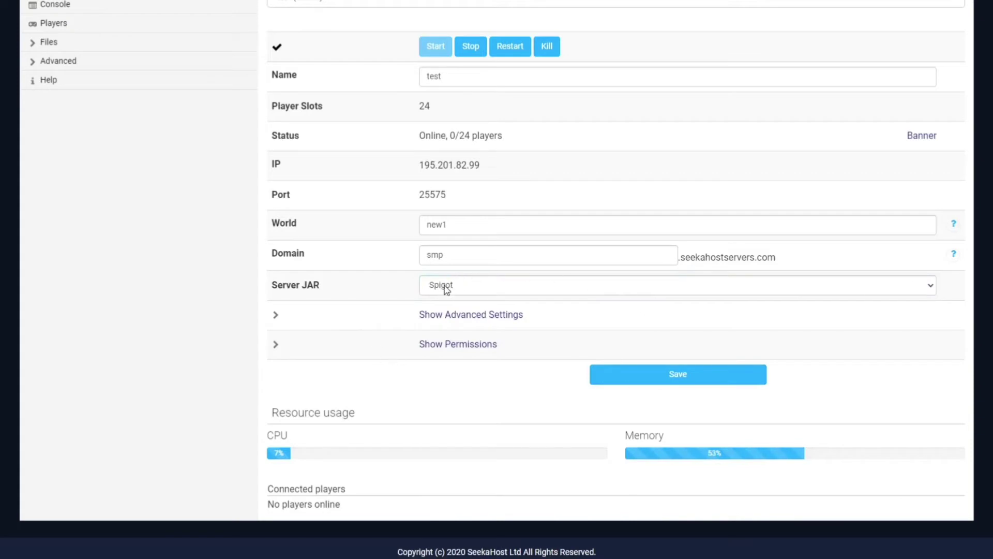
Show the server's advanced settings and consult the help for Unauthorized Kick Delay and Autosave
{"action": "left_click", "coordinate": [497, 317]}
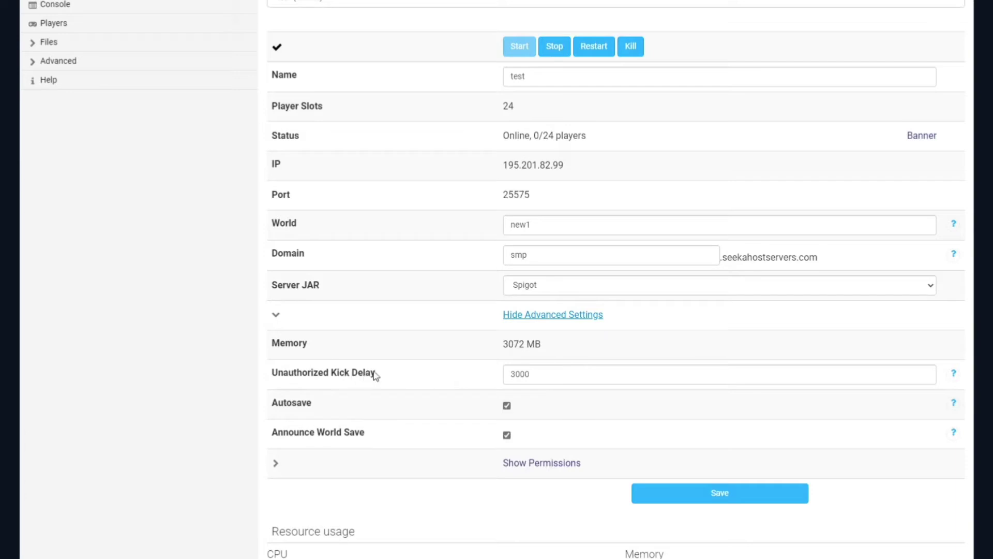
{"action": "mouse_move", "coordinate": [956, 376]}
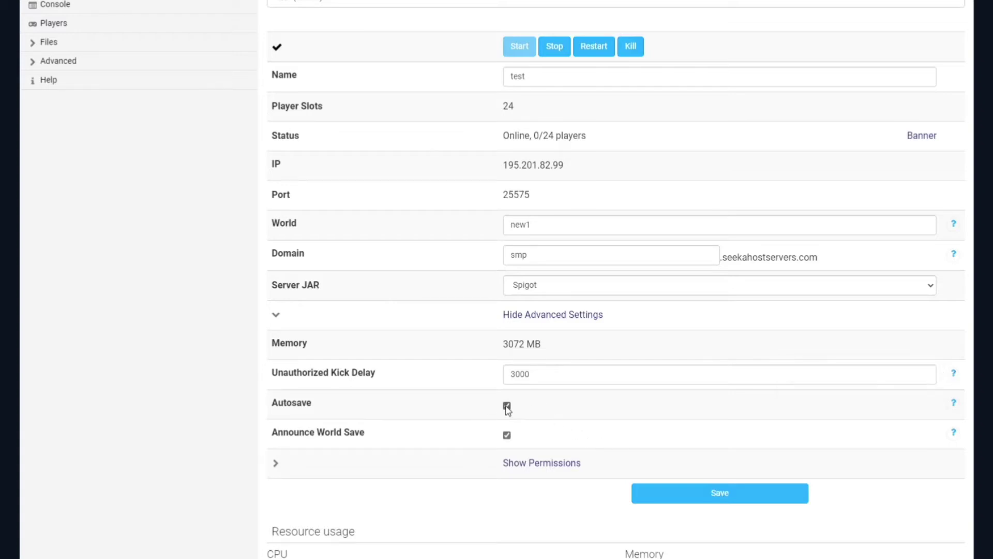
{"action": "mouse_move", "coordinate": [955, 408]}
Show the server's permissions and review the Server Visibility options
{"action": "scroll", "coordinate": [517, 438], "scroll_direction": "down", "scroll_amount": 3}
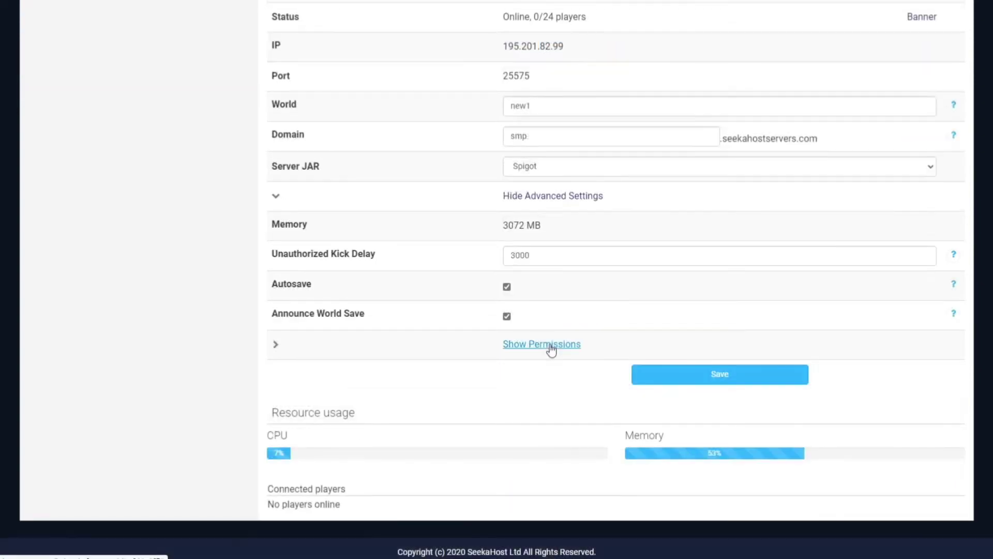
{"action": "left_click", "coordinate": [539, 344]}
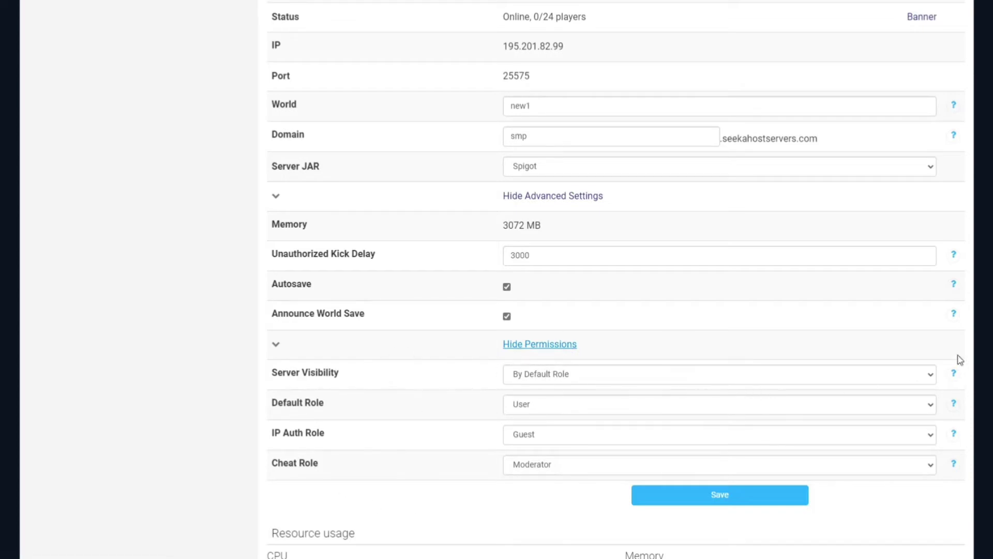
{"action": "left_click", "coordinate": [931, 376]}
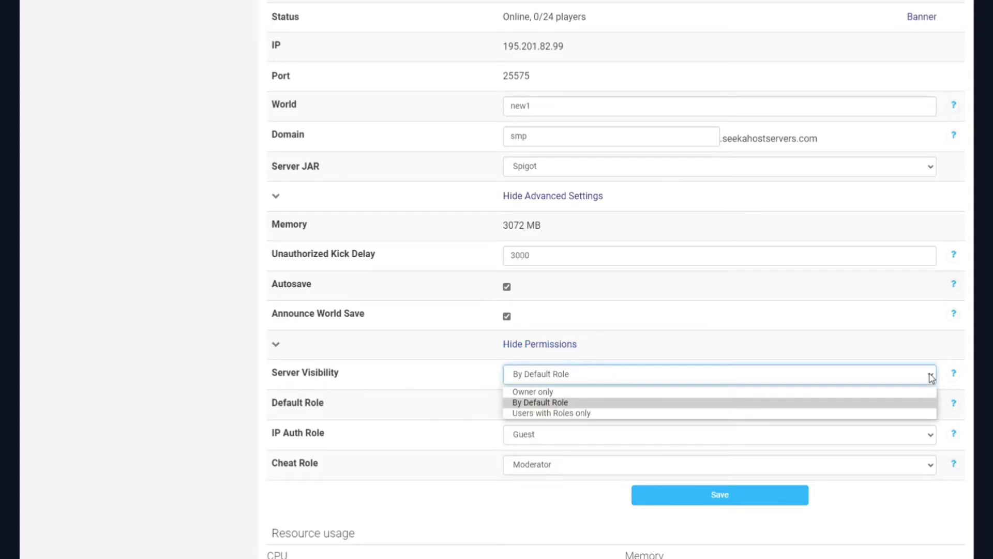
{"action": "left_click", "coordinate": [931, 376]}
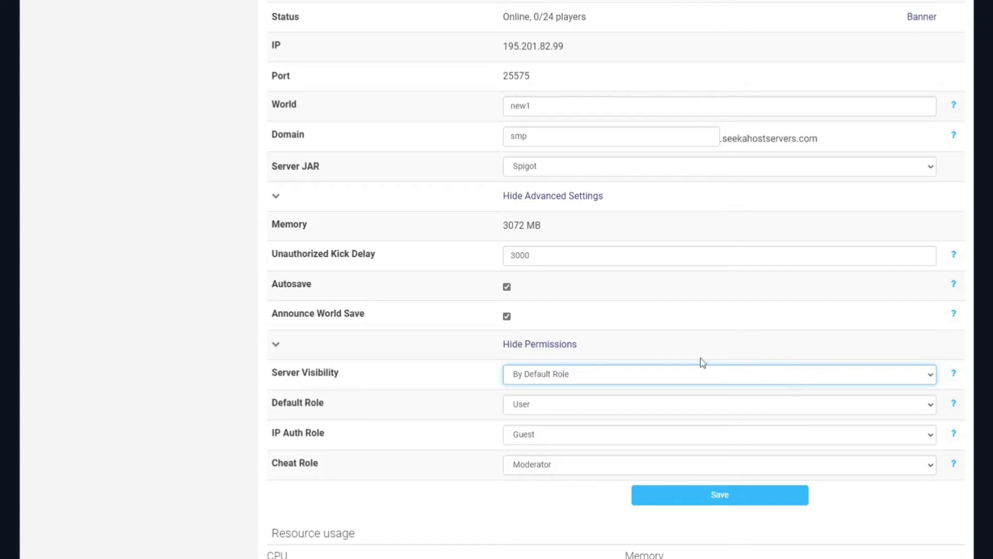
Review the IP Auth Role options and choose Moderator as the Cheat Role
{"action": "scroll", "coordinate": [612, 379], "scroll_direction": "down", "scroll_amount": 2}
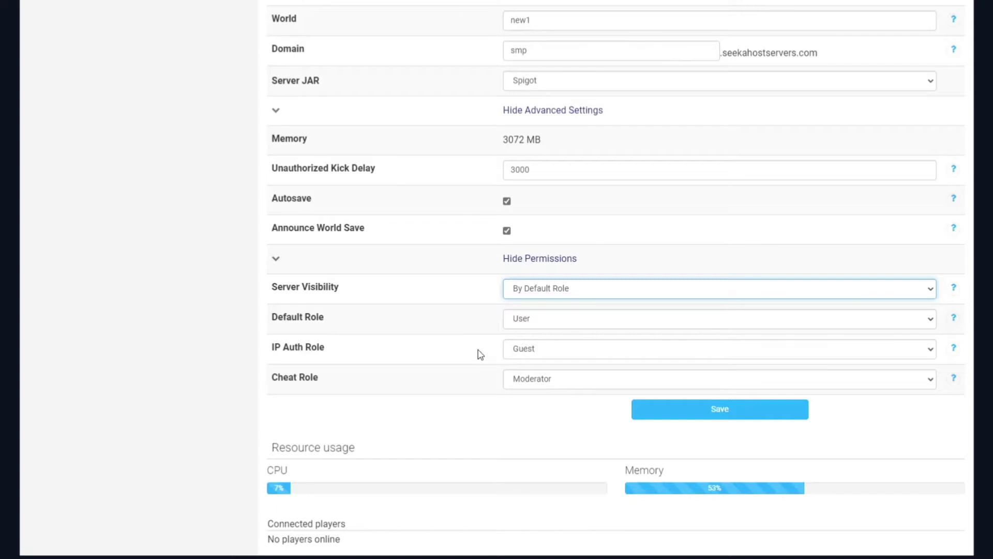
{"action": "left_click", "coordinate": [904, 352]}
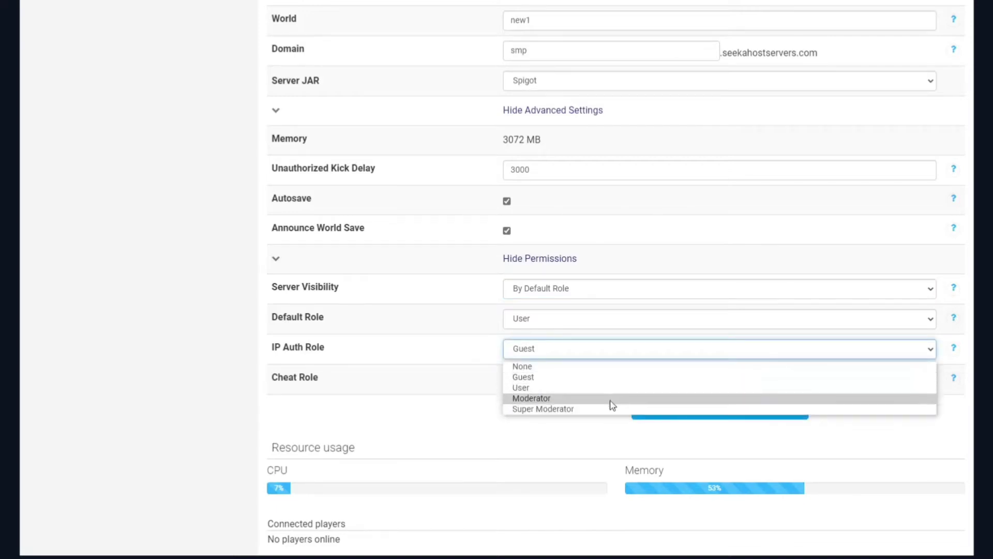
{"action": "left_click", "coordinate": [441, 343]}
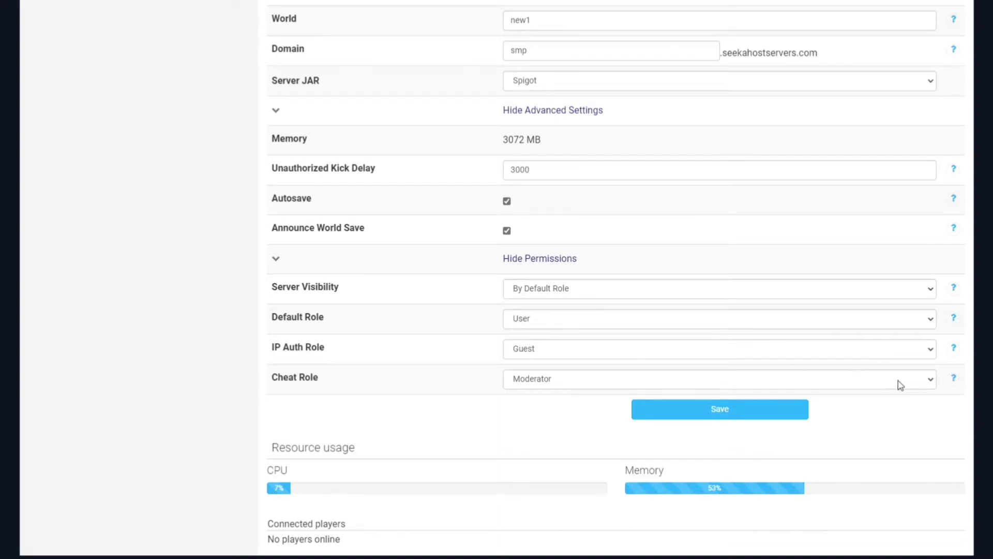
{"action": "left_click", "coordinate": [930, 382]}
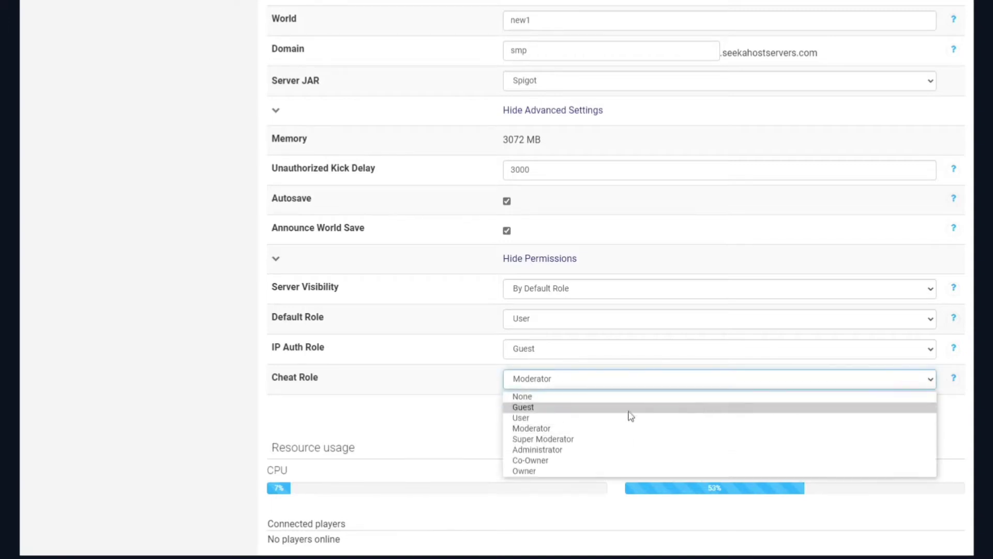
{"action": "left_click", "coordinate": [550, 429]}
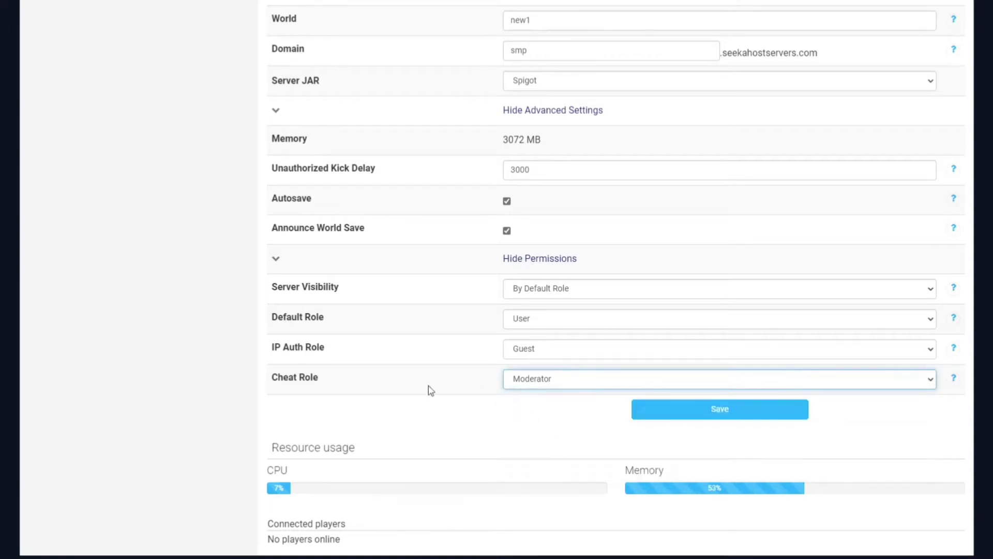
Save the test server's settings
{"action": "scroll", "coordinate": [435, 392], "scroll_direction": "down", "scroll_amount": 1}
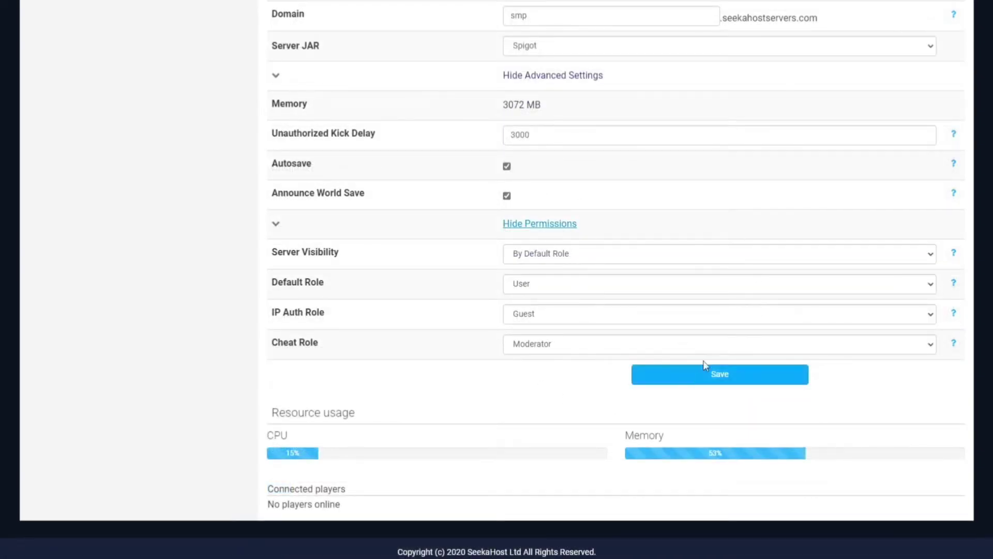
{"action": "left_click", "coordinate": [719, 375]}
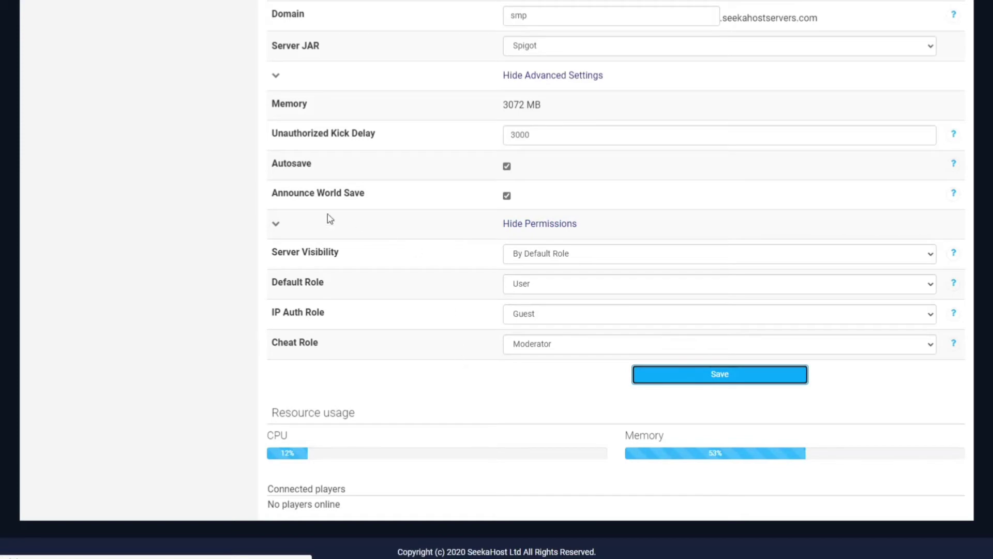
{"action": "scroll", "coordinate": [515, 313], "scroll_direction": "down", "scroll_amount": 4}
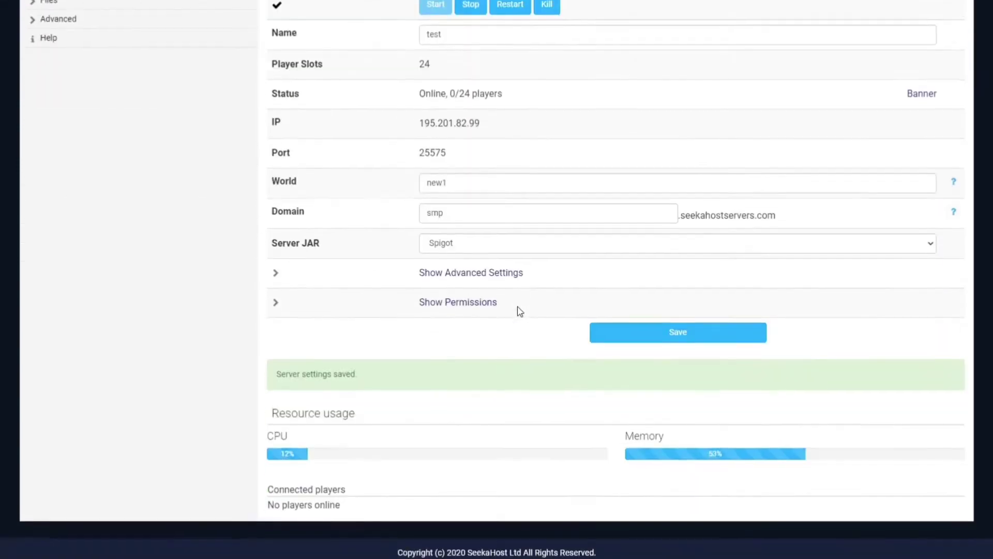
Open the test server's chat to view the message log
{"action": "scroll", "coordinate": [113, 214], "scroll_direction": "up", "scroll_amount": 4}
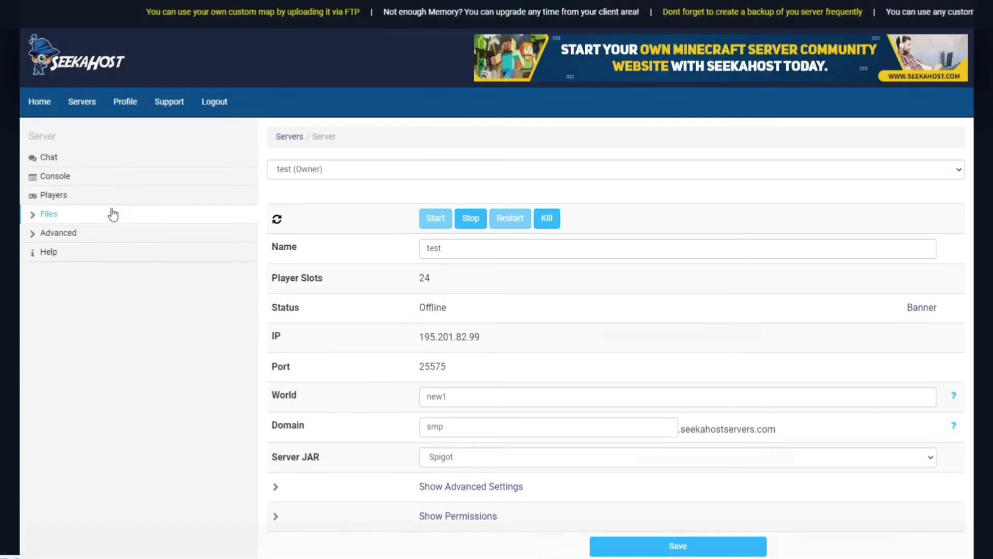
{"action": "left_click", "coordinate": [48, 160]}
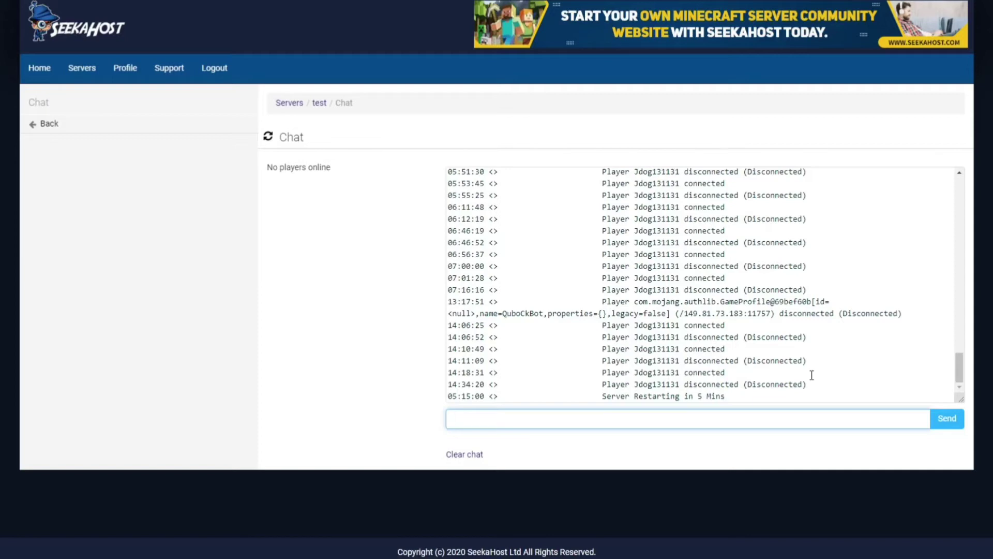
Open the test server's console and look through its startup log
{"action": "left_click", "coordinate": [43, 124]}
{"action": "left_click", "coordinate": [56, 178]}
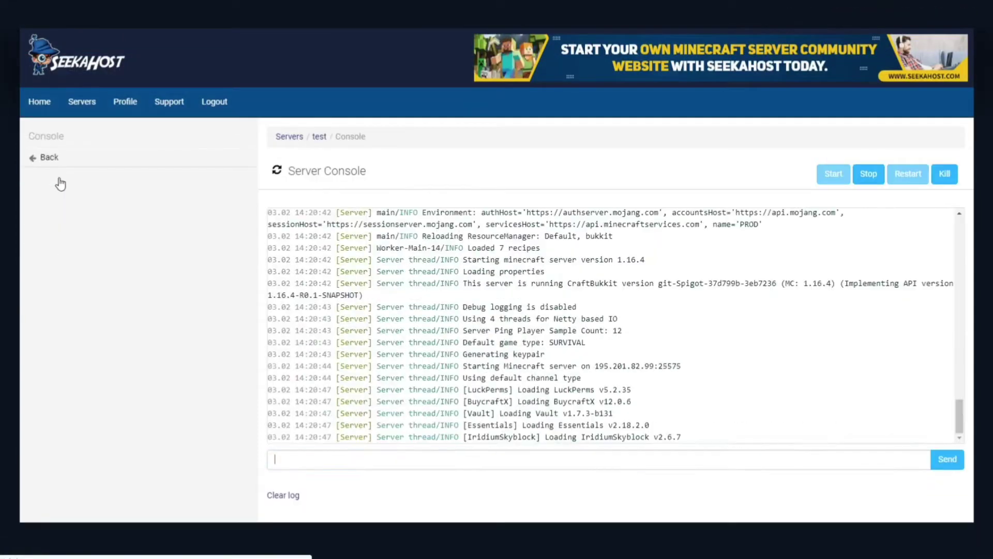
{"action": "scroll", "coordinate": [577, 331], "scroll_direction": "down", "scroll_amount": 1}
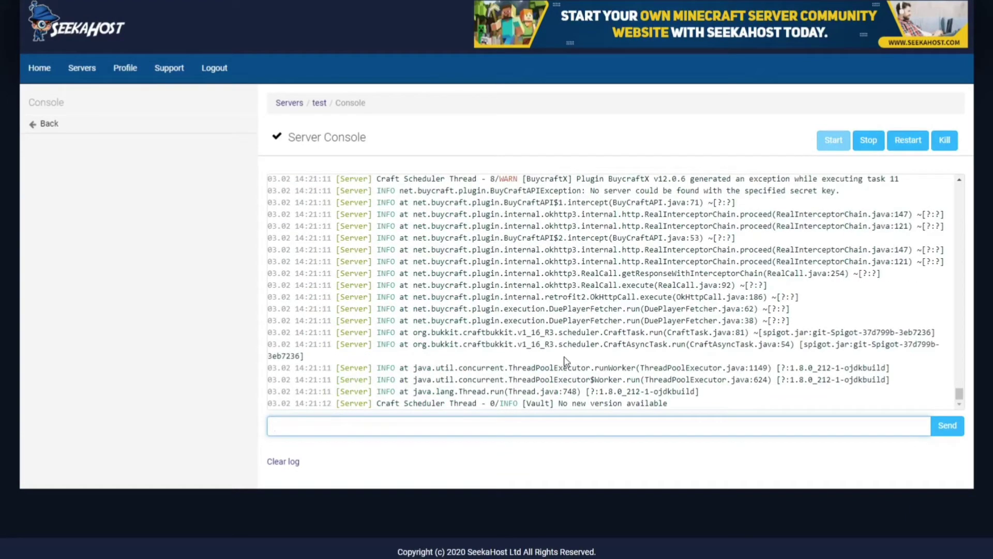
{"action": "scroll", "coordinate": [628, 333], "scroll_direction": "up", "scroll_amount": 5}
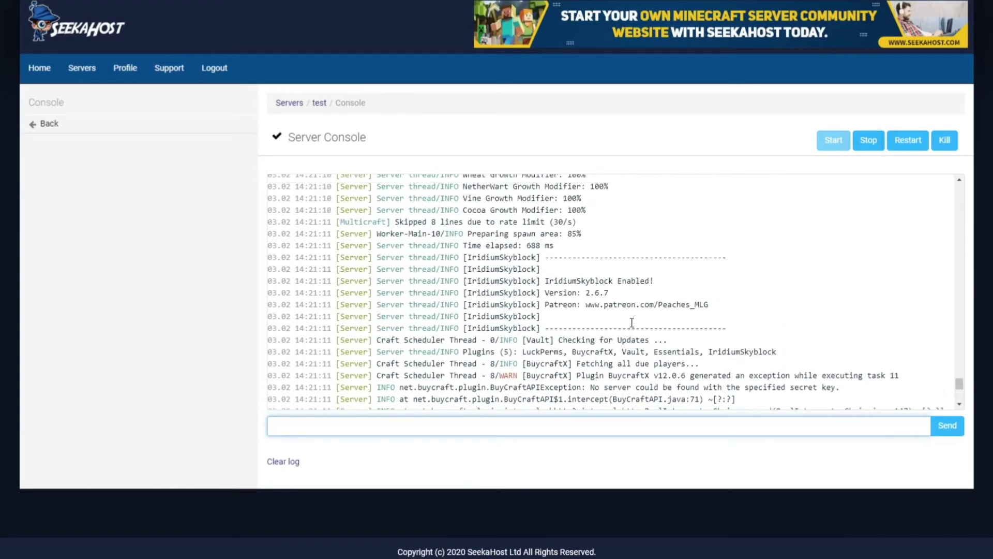
{"action": "scroll", "coordinate": [633, 332], "scroll_direction": "down", "scroll_amount": 6}
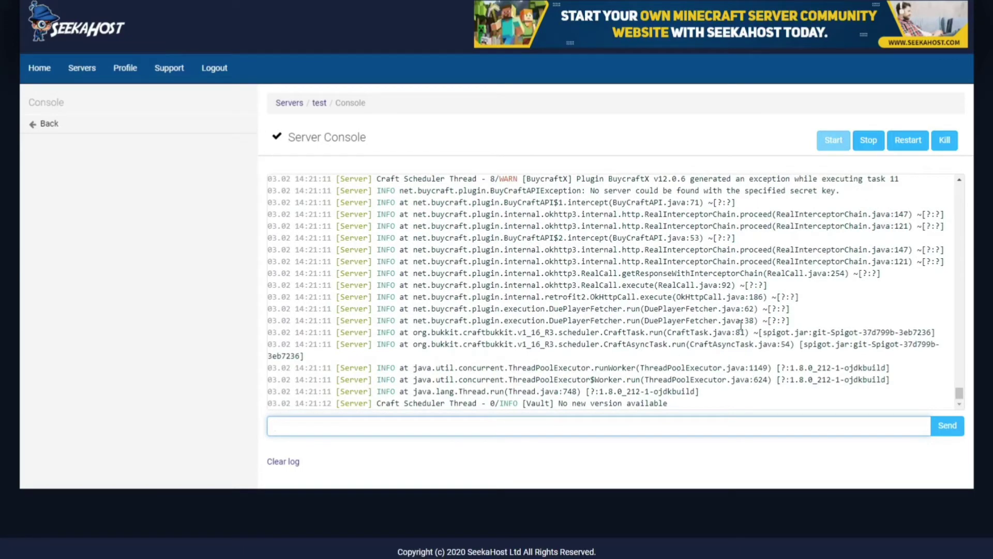
List the server's plugins and issue the /list command from the console
{"action": "left_click", "coordinate": [291, 431]}
{"action": "key", "text": "Return"}
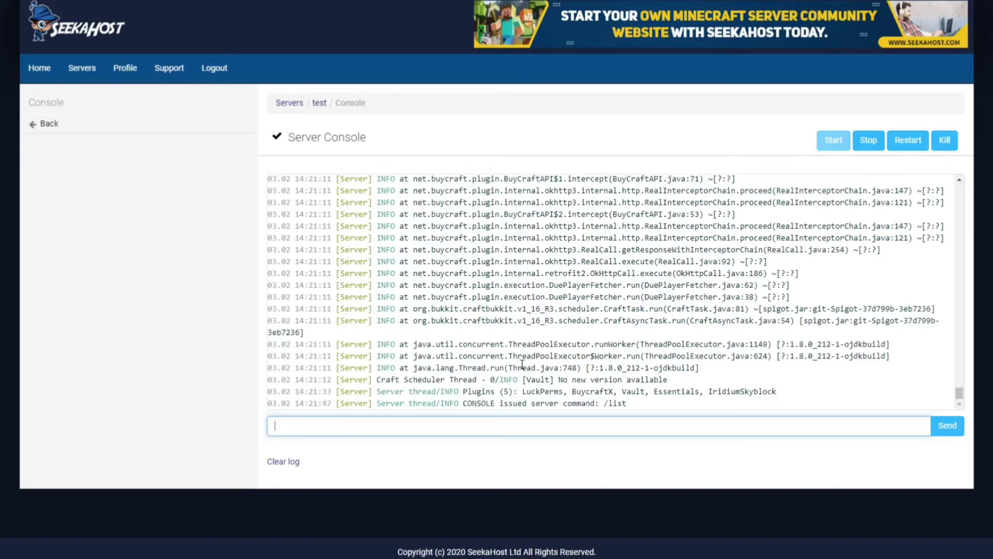
Draft the console command "gamemode s @a" and replace it with an op command
{"action": "left_click", "coordinate": [391, 426]}
{"action": "left_click", "coordinate": [392, 441]}
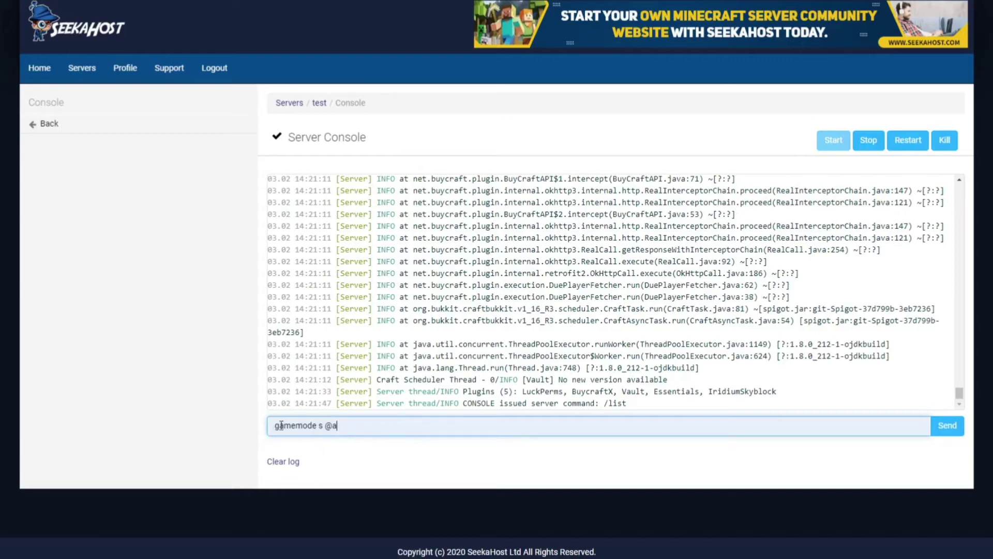
{"action": "key", "text": "ctrl+a"}
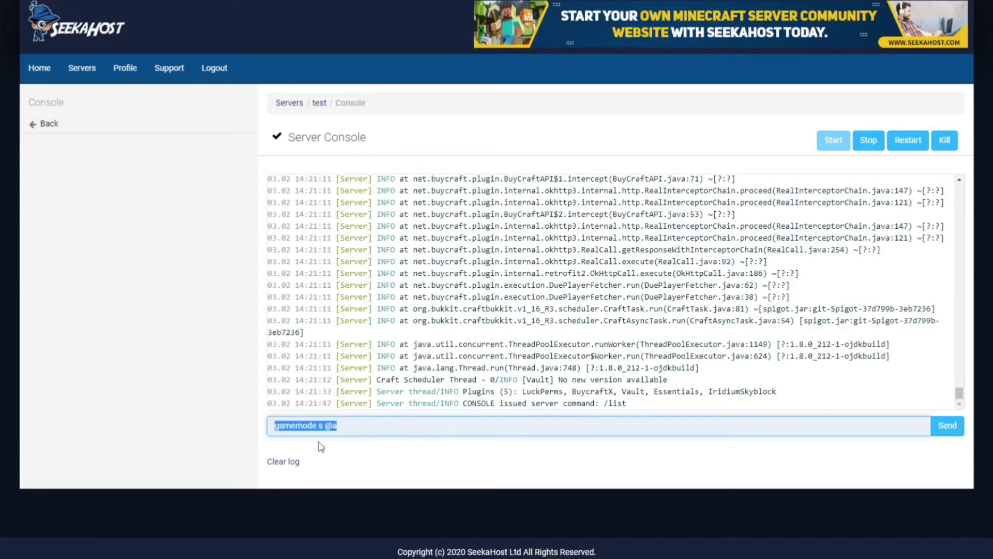
{"action": "left_click", "coordinate": [394, 433]}
{"action": "key", "text": "ctrl+a"}
{"action": "type", "text": "op"}
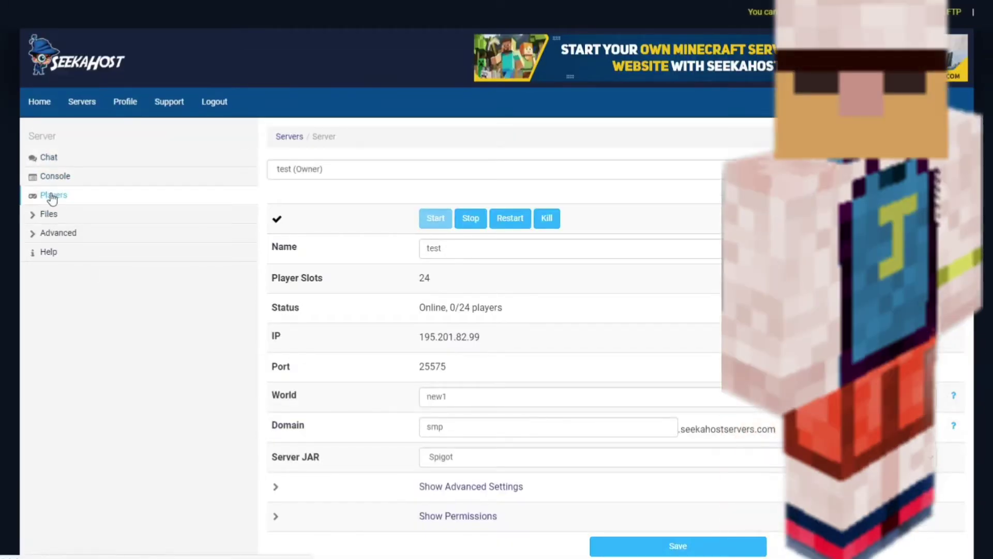
Open the test server's player list and look through the players' names, roles and last-seen dates
{"action": "left_click", "coordinate": [52, 197]}
{"action": "scroll", "coordinate": [434, 278], "scroll_direction": "down", "scroll_amount": 7}
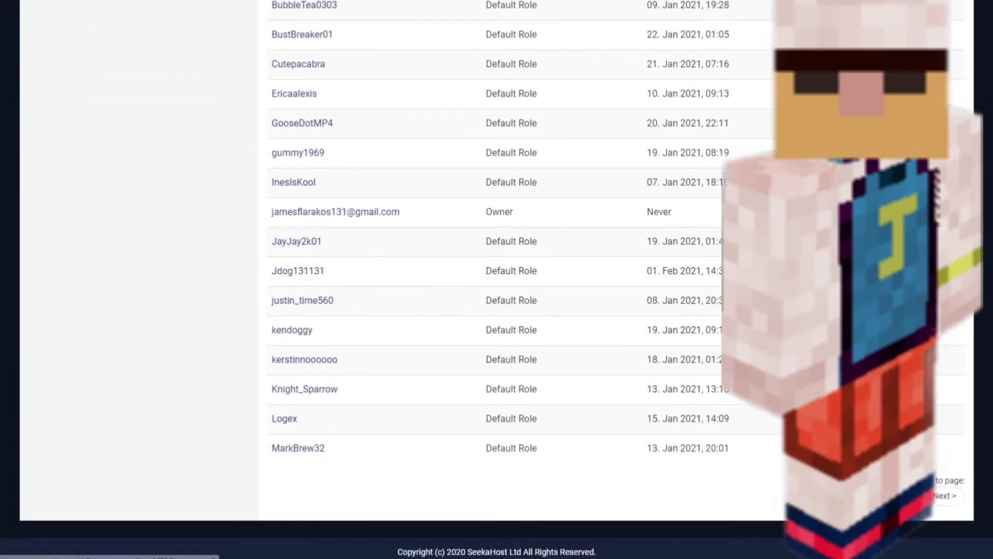
{"action": "scroll", "coordinate": [483, 250], "scroll_direction": "up", "scroll_amount": 7}
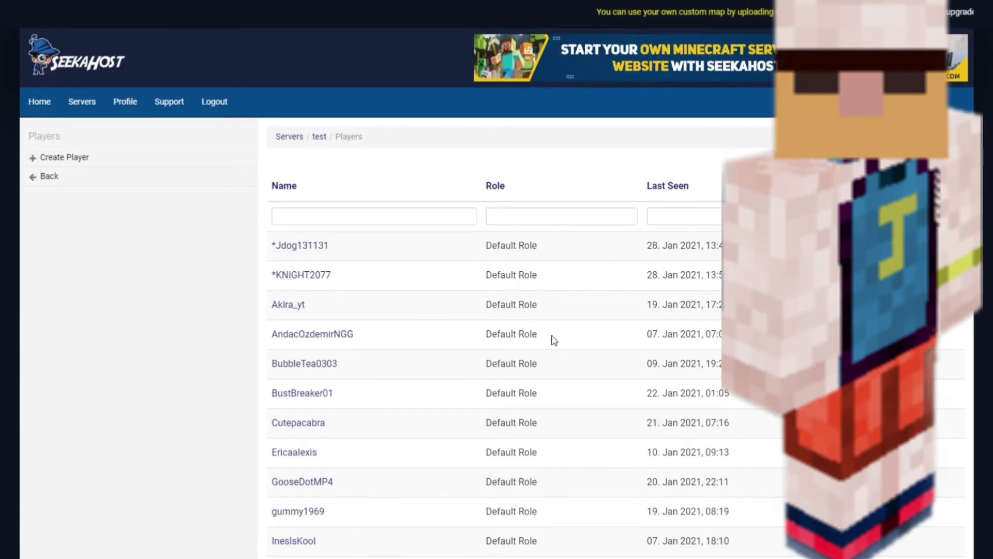
{"action": "scroll", "coordinate": [578, 326], "scroll_direction": "down", "scroll_amount": 3}
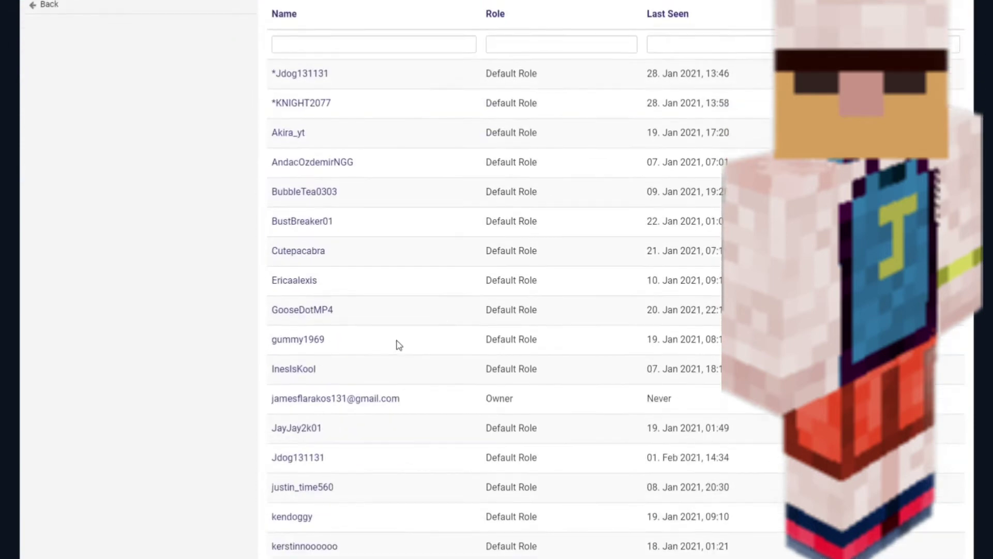
{"action": "scroll", "coordinate": [335, 244], "scroll_direction": "down", "scroll_amount": 3}
{"action": "scroll", "coordinate": [327, 245], "scroll_direction": "up", "scroll_amount": 6}
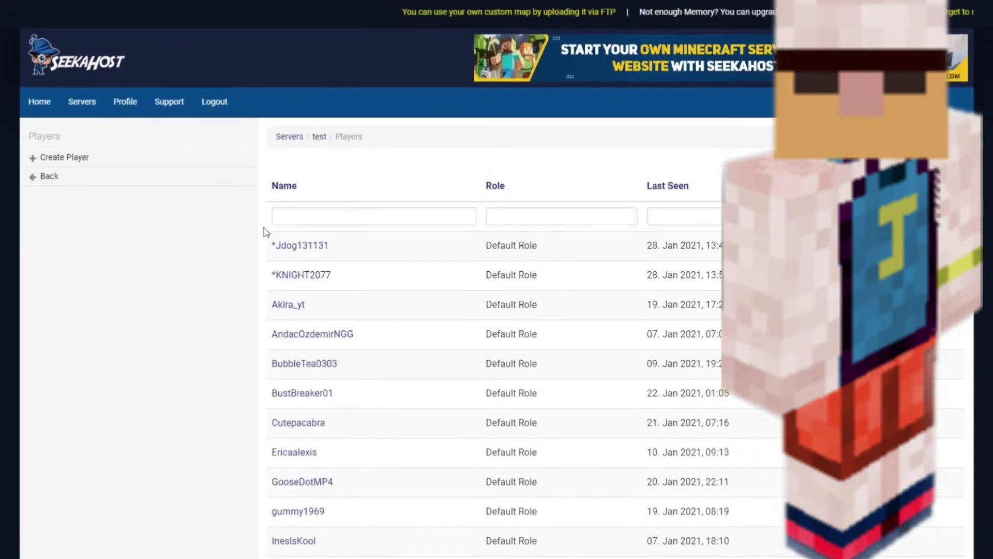
Open the fourth listed player's details and review the Role and Banned options
{"action": "left_click", "coordinate": [299, 337]}
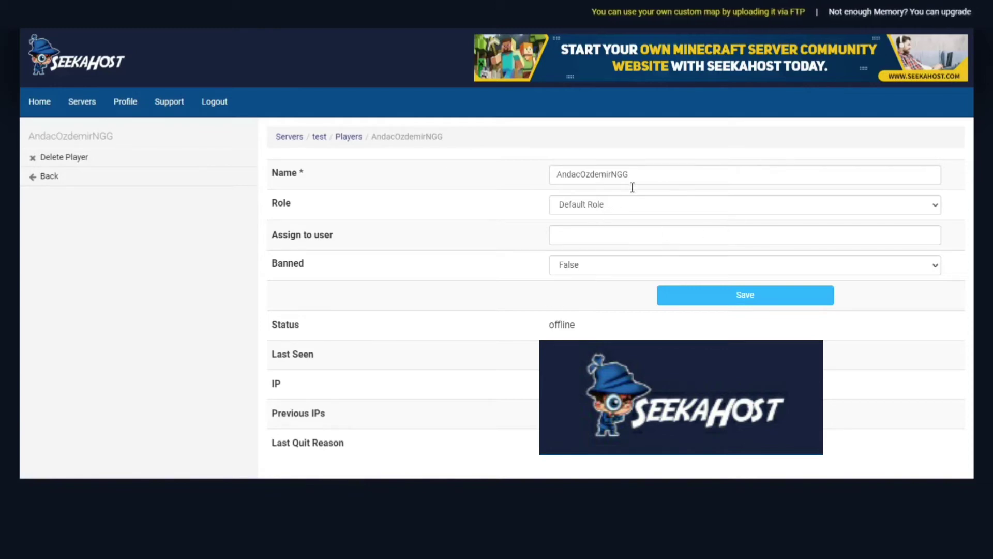
{"action": "left_click", "coordinate": [688, 209]}
{"action": "left_click", "coordinate": [690, 211]}
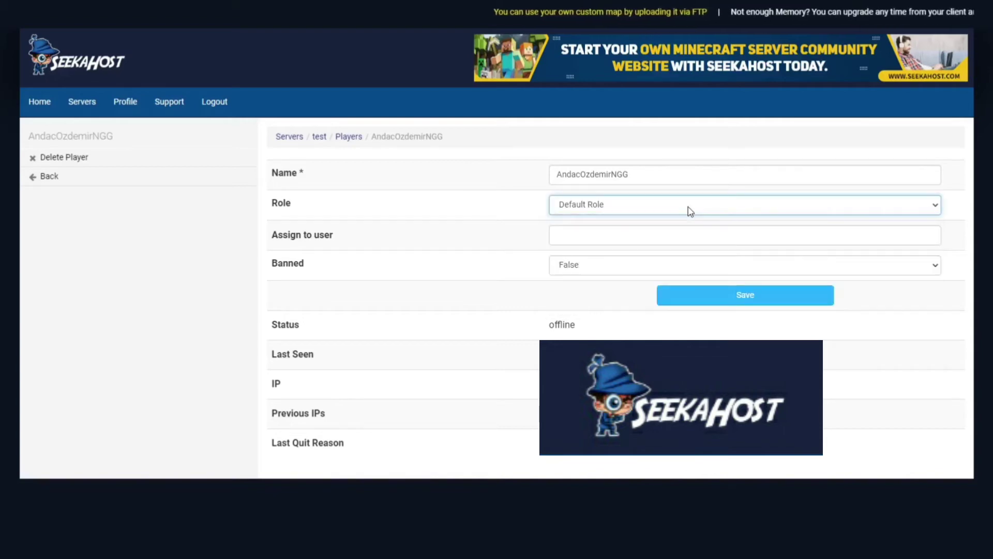
{"action": "left_click", "coordinate": [623, 211]}
{"action": "left_click", "coordinate": [624, 212]}
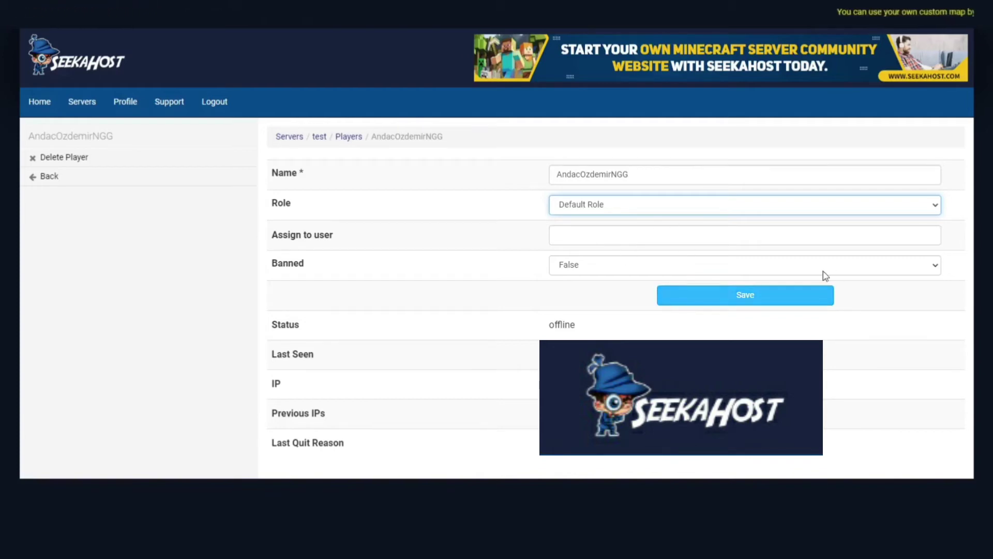
{"action": "left_click", "coordinate": [929, 269]}
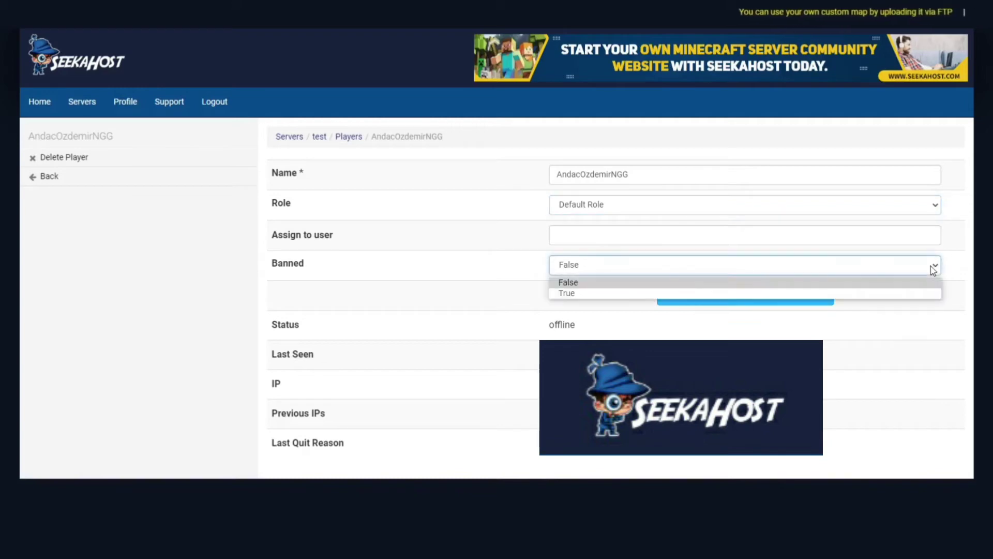
{"action": "left_click", "coordinate": [932, 268]}
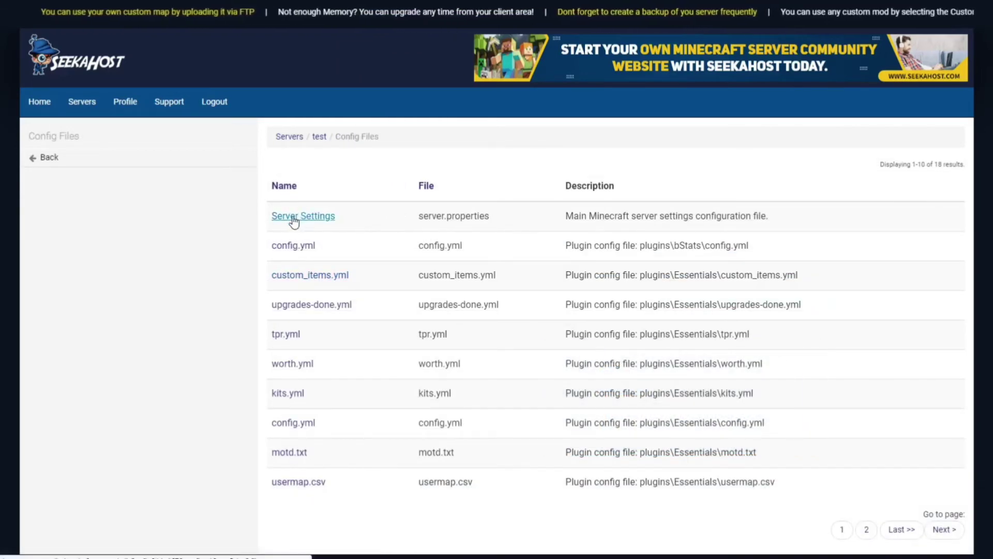
Open the Server Settings config file (server.properties), review its options through to rate-limit, and save it
{"action": "left_click", "coordinate": [294, 217]}
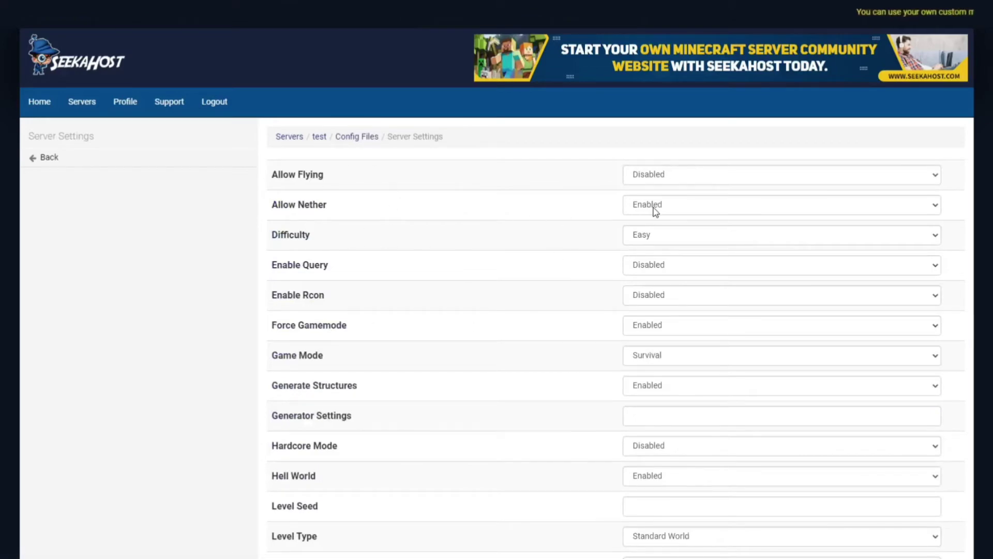
{"action": "scroll", "coordinate": [662, 212], "scroll_direction": "down", "scroll_amount": 2}
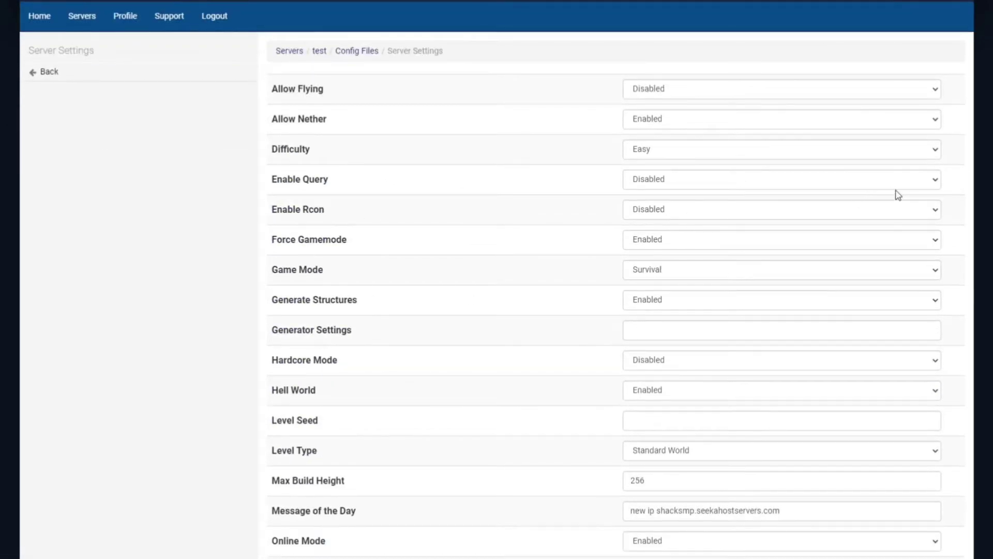
{"action": "scroll", "coordinate": [695, 274], "scroll_direction": "down", "scroll_amount": 2}
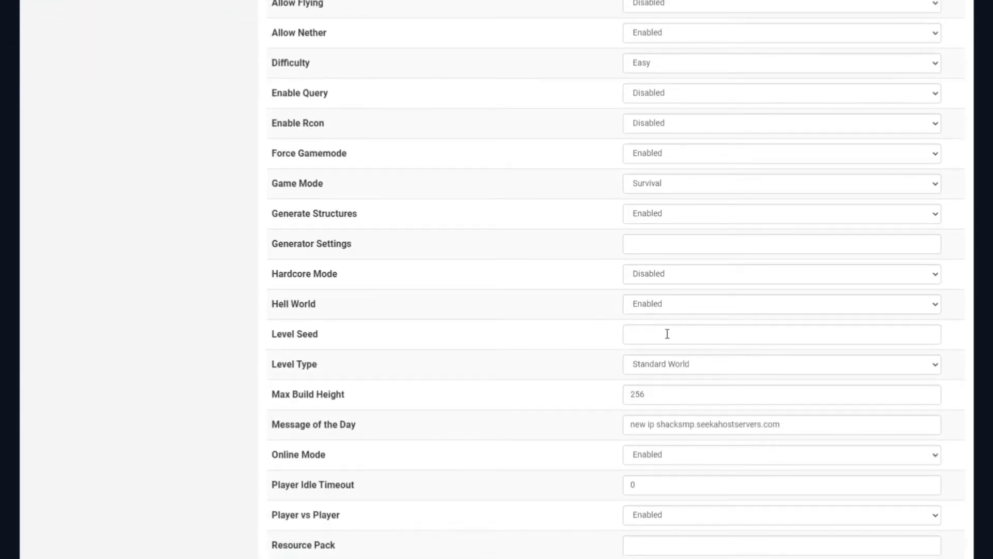
{"action": "scroll", "coordinate": [689, 330], "scroll_direction": "down", "scroll_amount": 2}
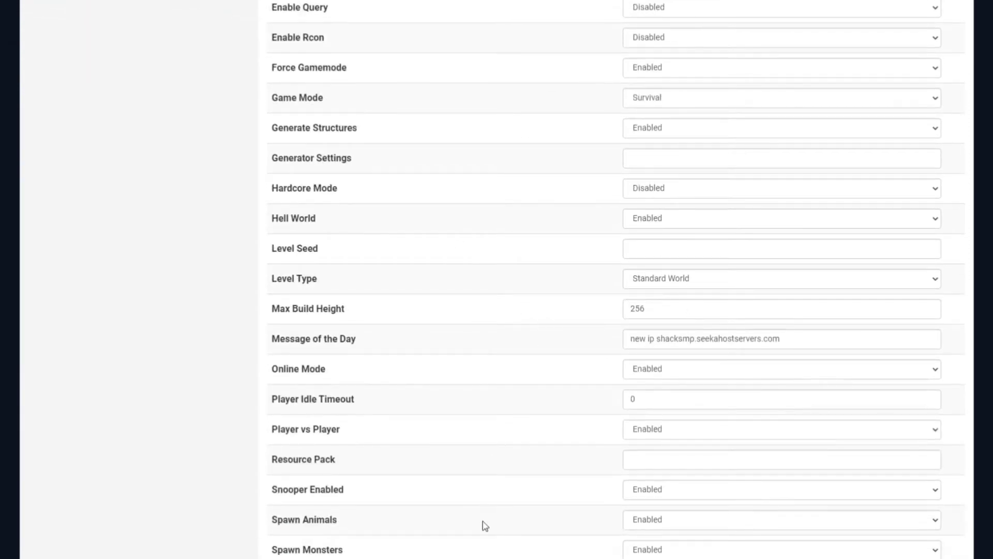
{"action": "scroll", "coordinate": [765, 332], "scroll_direction": "down", "scroll_amount": 4}
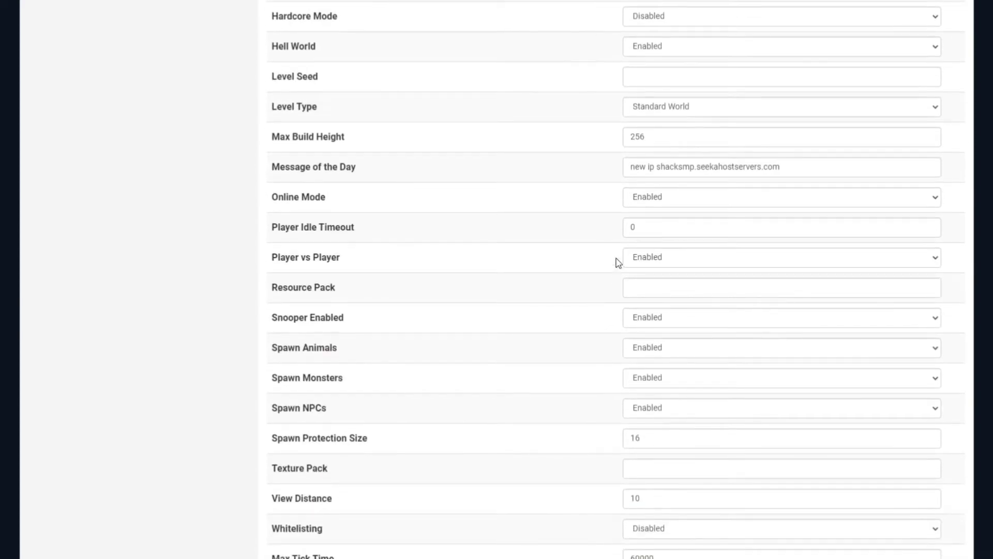
{"action": "scroll", "coordinate": [628, 361], "scroll_direction": "down", "scroll_amount": 15}
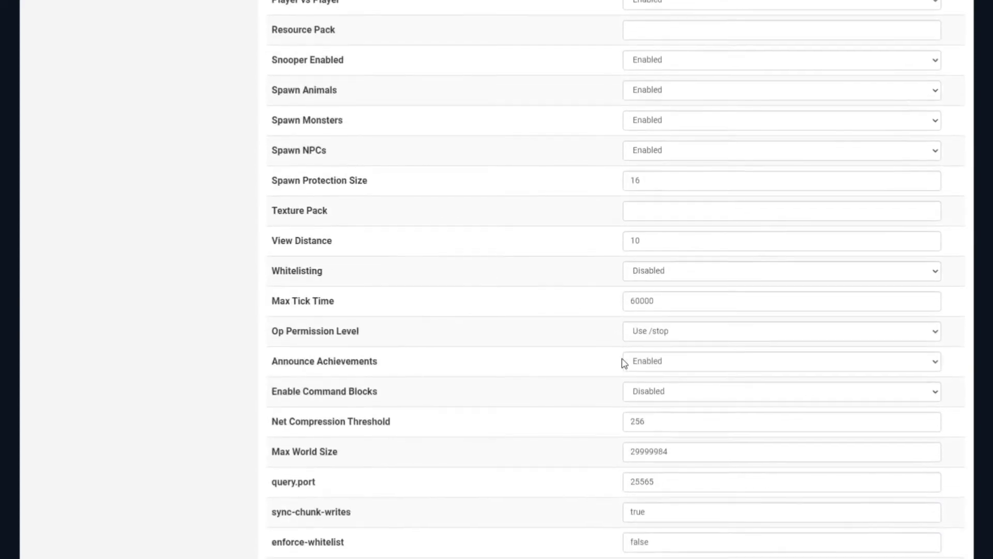
{"action": "scroll", "coordinate": [626, 359], "scroll_direction": "down", "scroll_amount": 2}
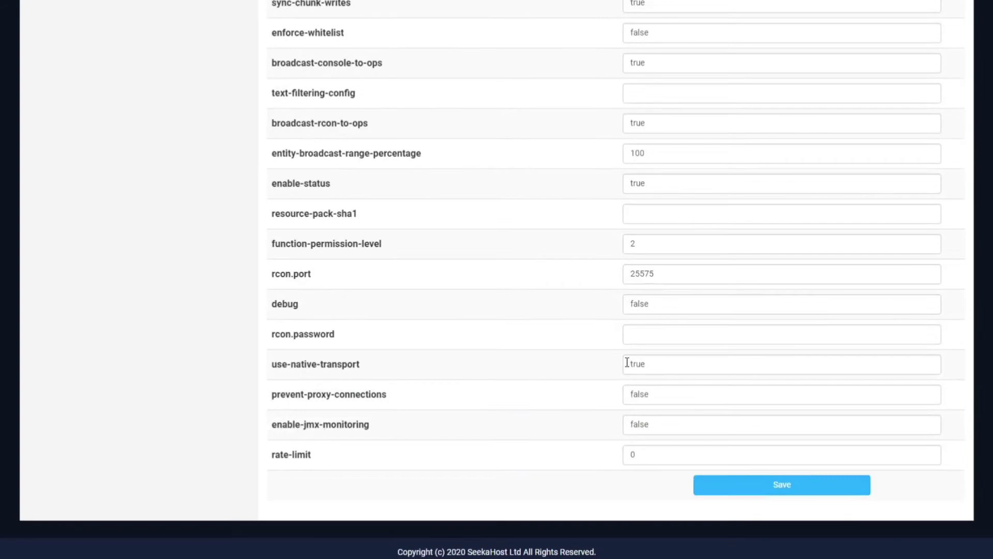
{"action": "left_click", "coordinate": [811, 491]}
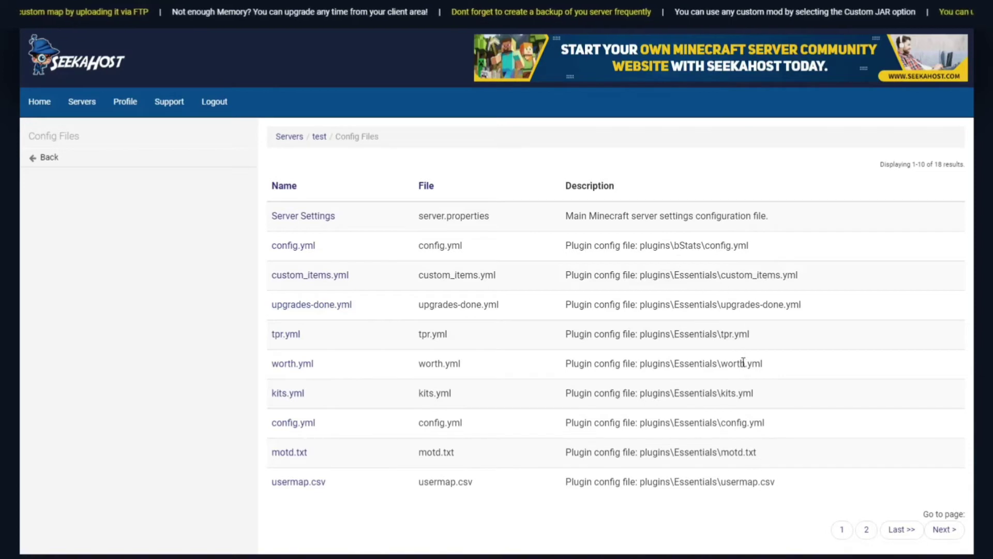
Open the Essentials worth.yml file, set the stonebutton worth to 2.0, and save the file
{"action": "left_click", "coordinate": [304, 370]}
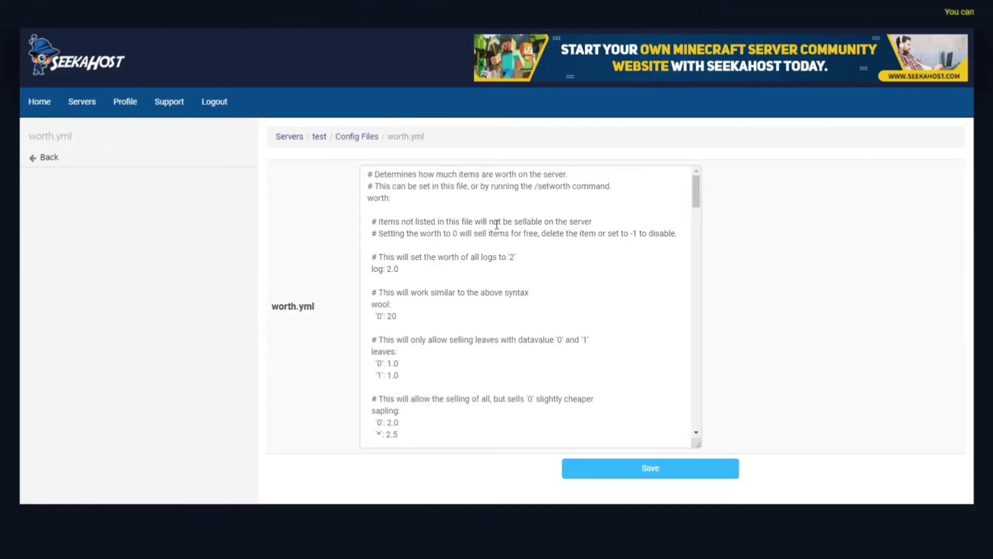
{"action": "scroll", "coordinate": [537, 229], "scroll_direction": "down", "scroll_amount": 3}
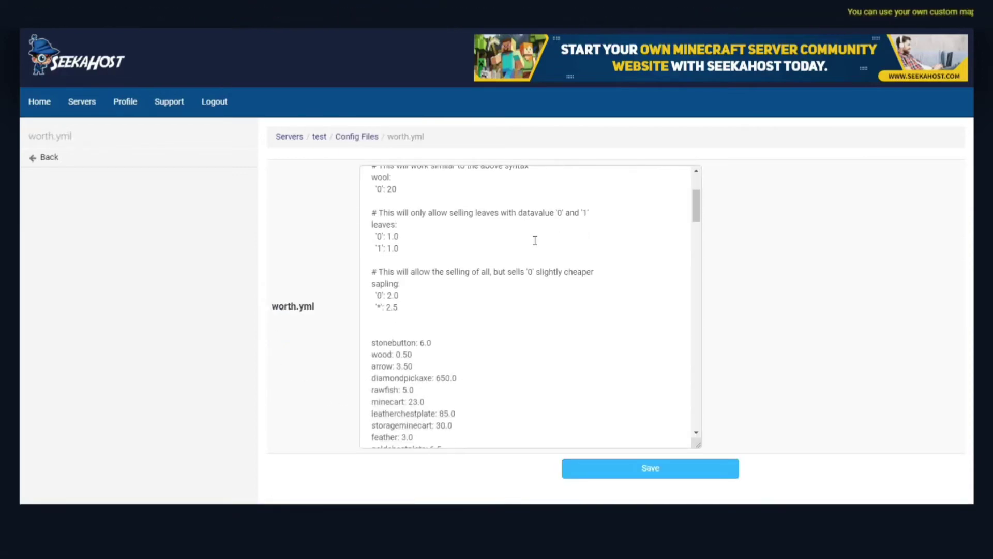
{"action": "scroll", "coordinate": [495, 317], "scroll_direction": "up", "scroll_amount": 2}
{"action": "scroll", "coordinate": [495, 316], "scroll_direction": "down", "scroll_amount": 3}
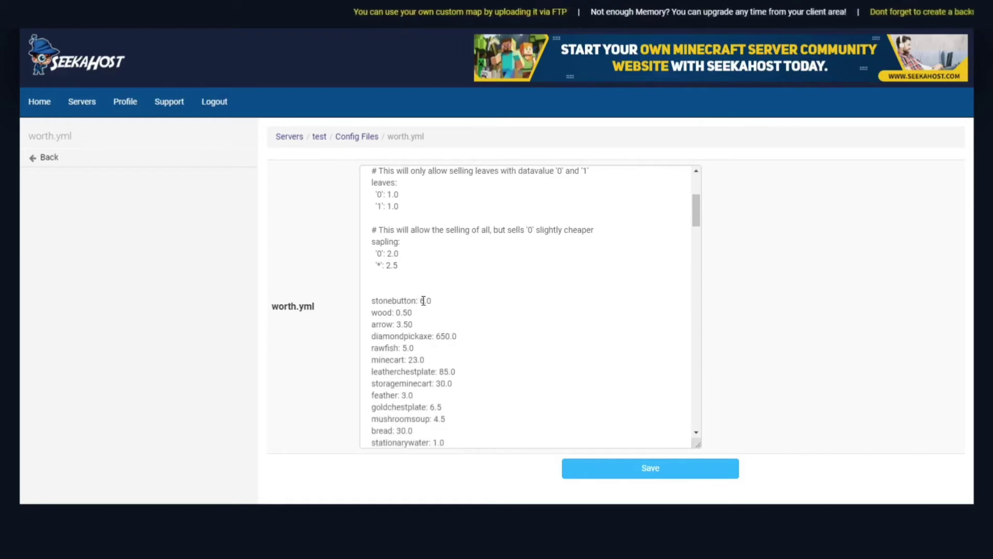
{"action": "scroll", "coordinate": [419, 241], "scroll_direction": "down", "scroll_amount": 1}
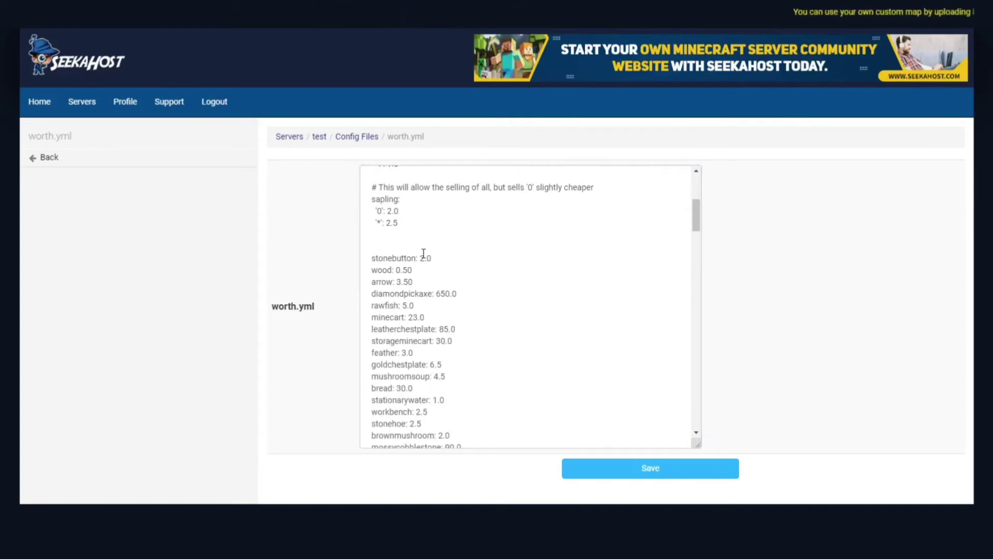
{"action": "left_click", "coordinate": [656, 477]}
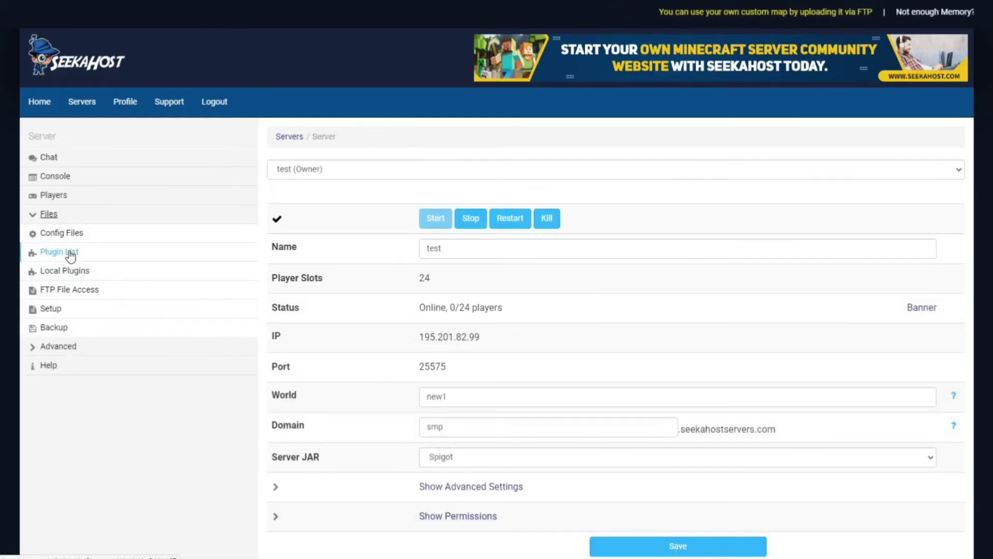
Open the server's plugin list, set its source to Spigot, and enter "search" in the Name filter
{"action": "left_click", "coordinate": [71, 253]}
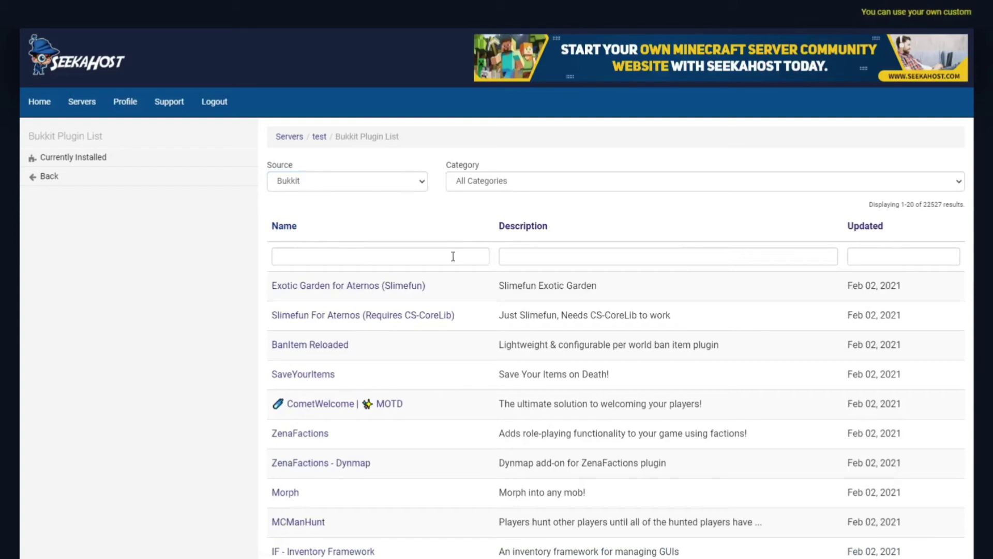
{"action": "left_click", "coordinate": [422, 185]}
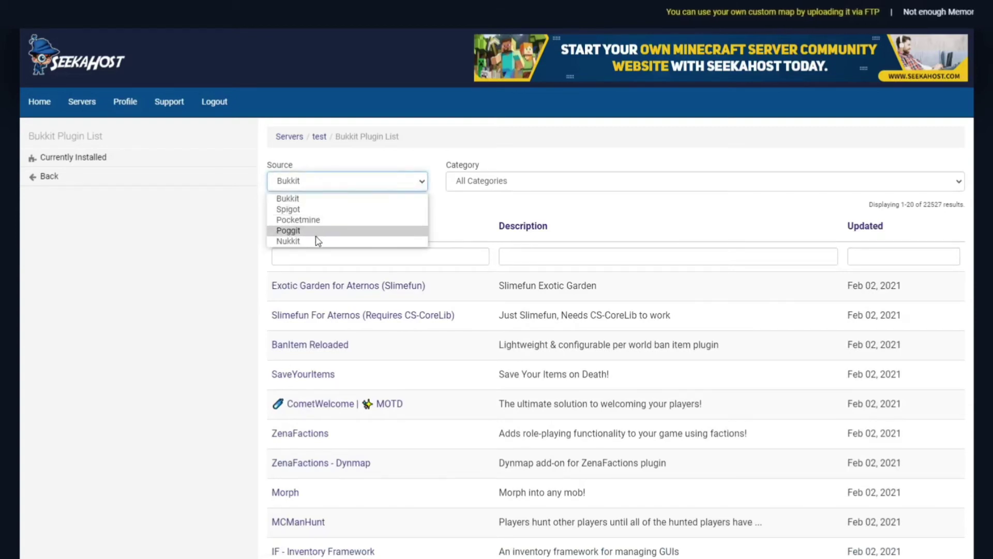
{"action": "left_click", "coordinate": [314, 210]}
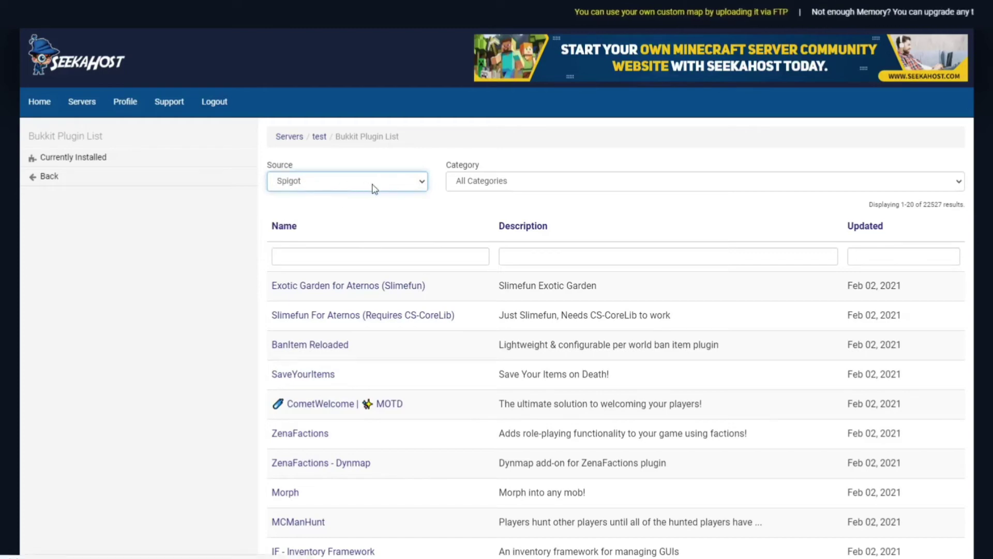
{"action": "left_click", "coordinate": [620, 187]}
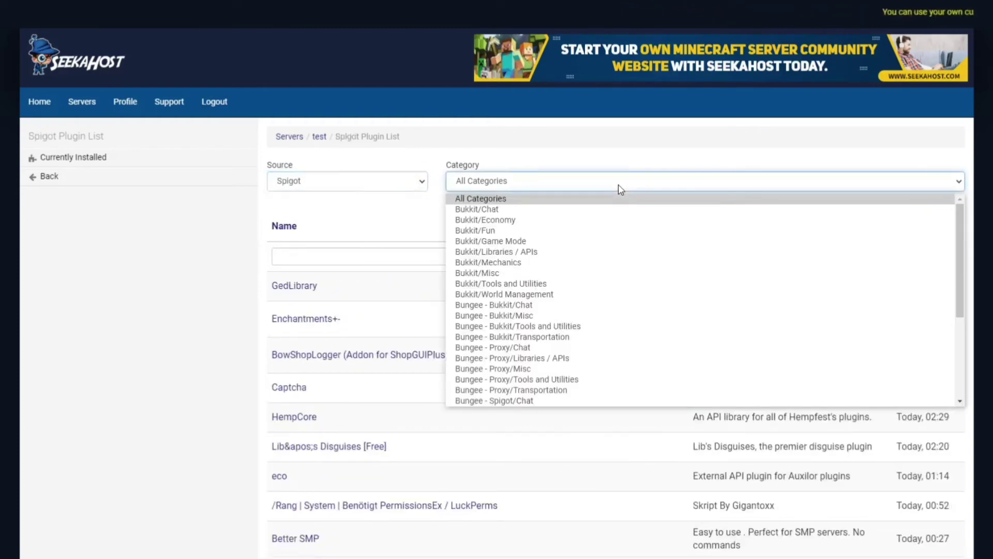
{"action": "left_click", "coordinate": [314, 255]}
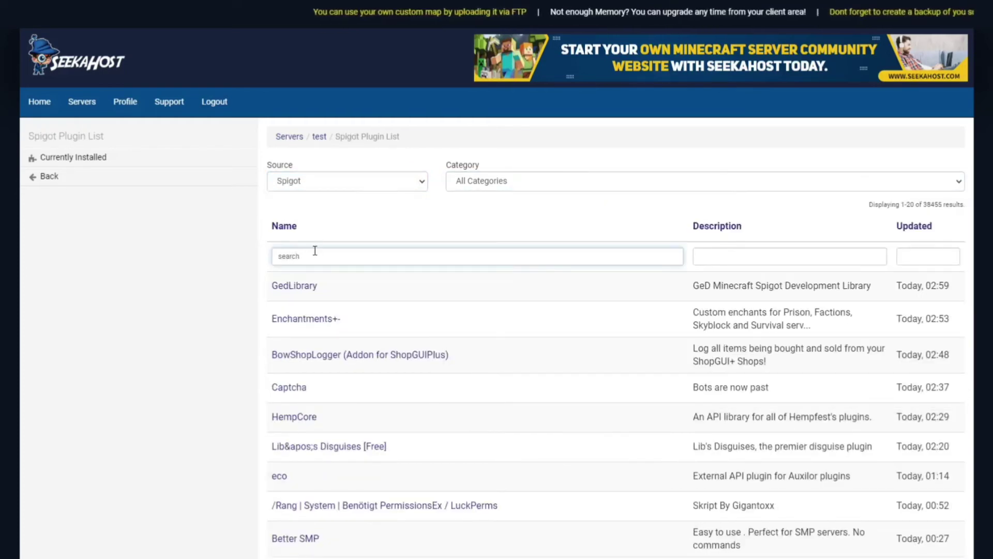
Open the Captcha plugin's details from the Spigot plugin list and review its version and install options
{"action": "left_click", "coordinate": [76, 162]}
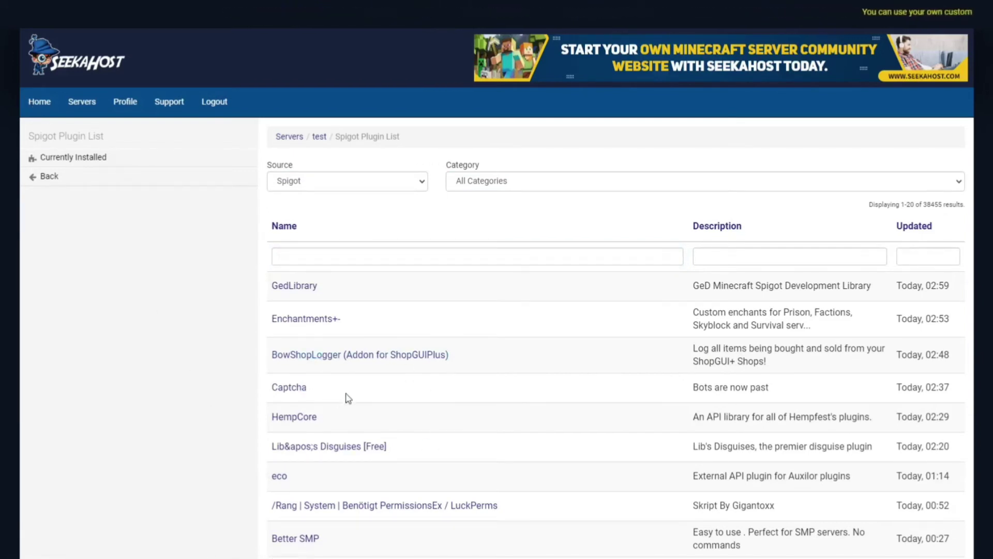
{"action": "left_click", "coordinate": [290, 389]}
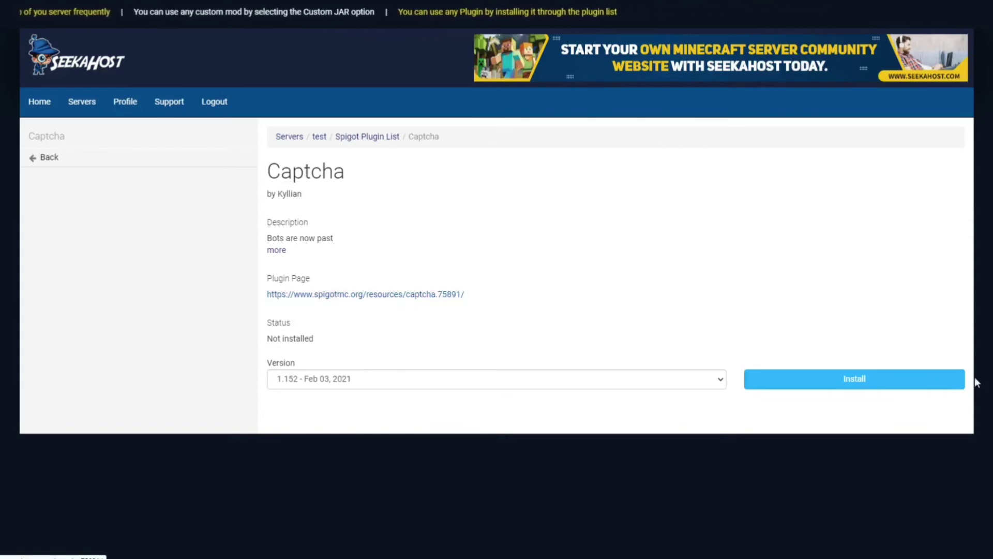
{"action": "left_click", "coordinate": [836, 379]}
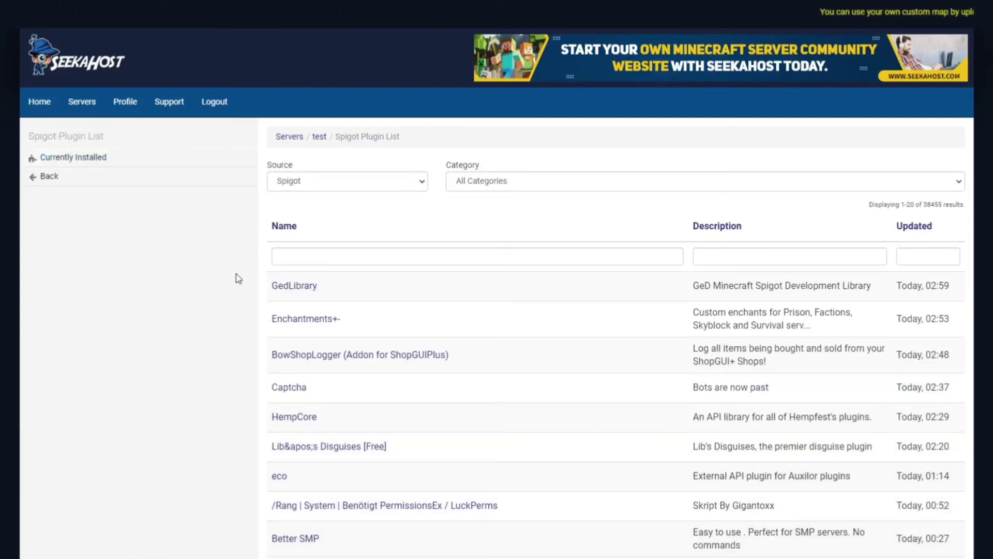
Review the currently installed Iridium Skyblock plugin's management options and the Remove options in the server's local plugins list
{"action": "left_click", "coordinate": [62, 160]}
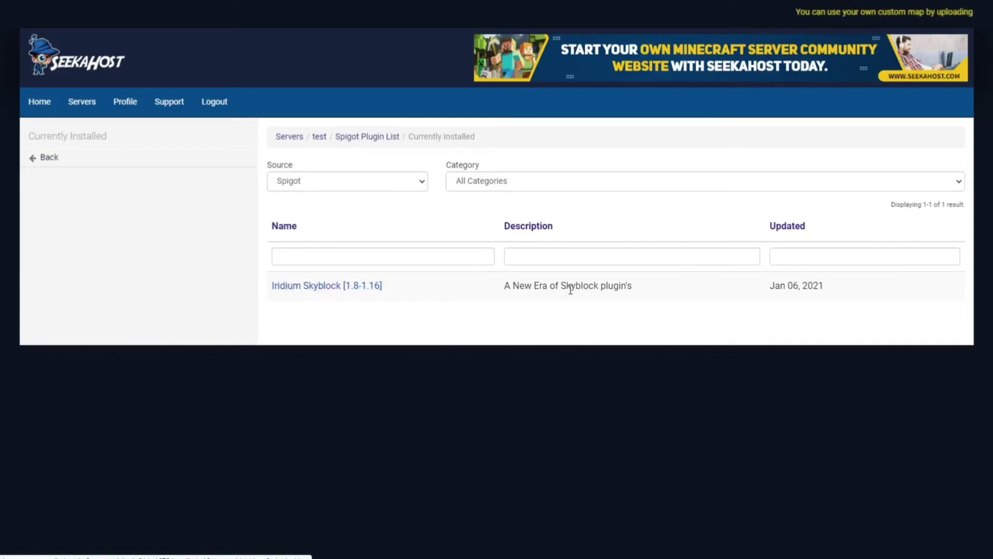
{"action": "left_click", "coordinate": [360, 289]}
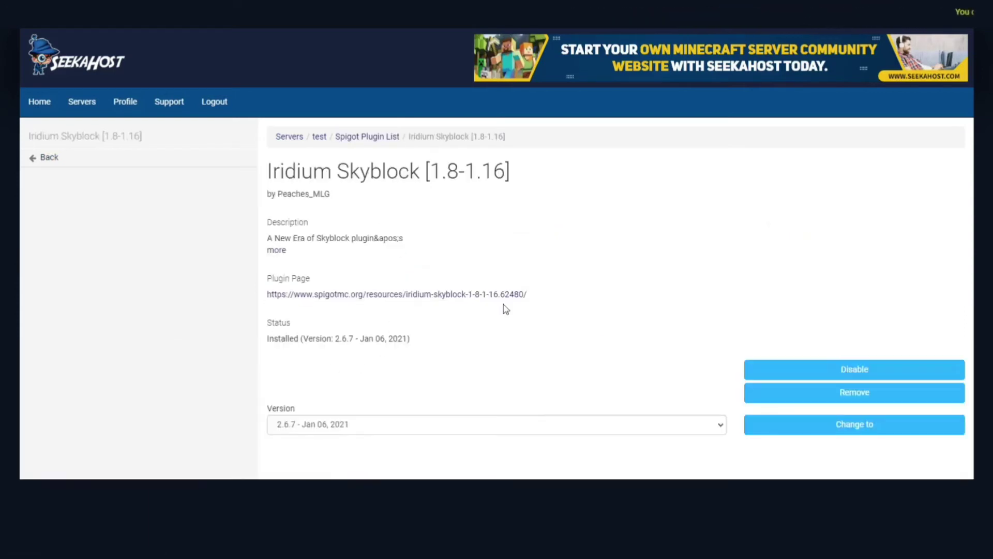
{"action": "left_click", "coordinate": [867, 389]}
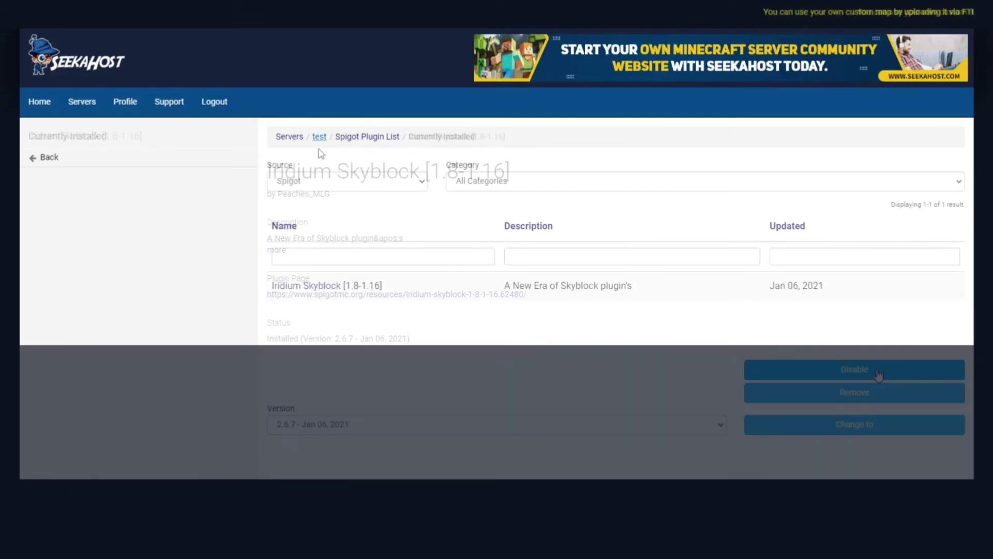
{"action": "left_click", "coordinate": [319, 138]}
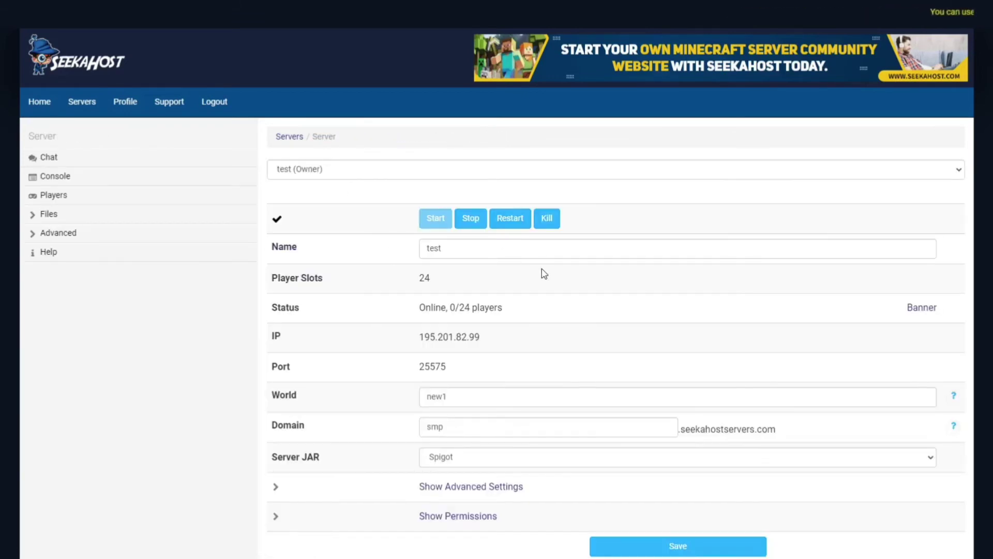
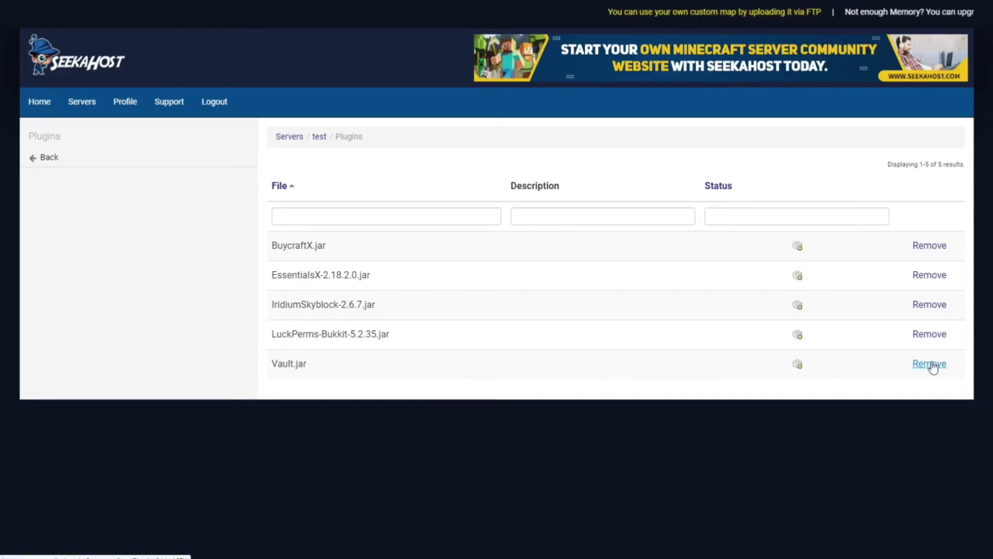
{"action": "left_click", "coordinate": [928, 247]}
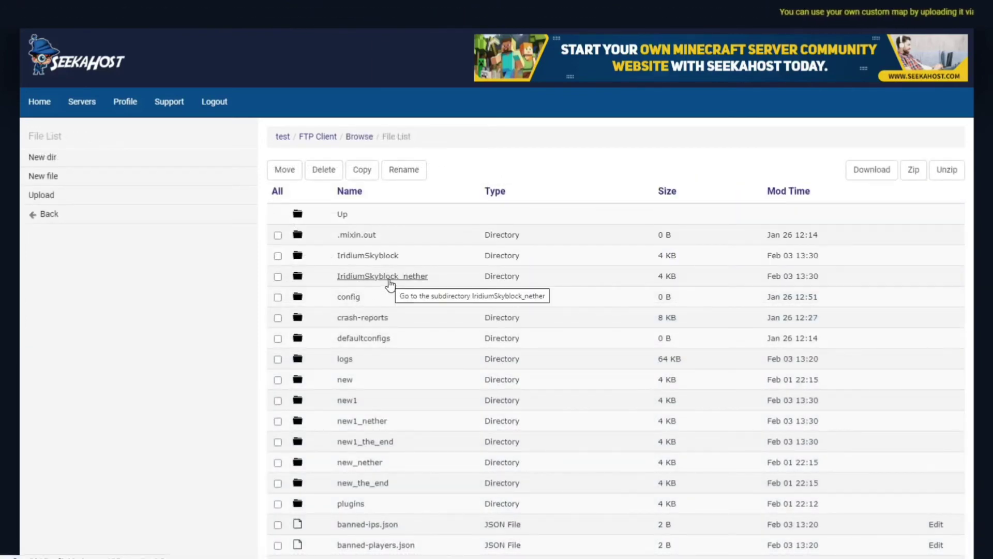
Examine the server's root folders and files in the FTP file list and open the plugins folder
{"action": "scroll", "coordinate": [396, 281], "scroll_direction": "down", "scroll_amount": 7}
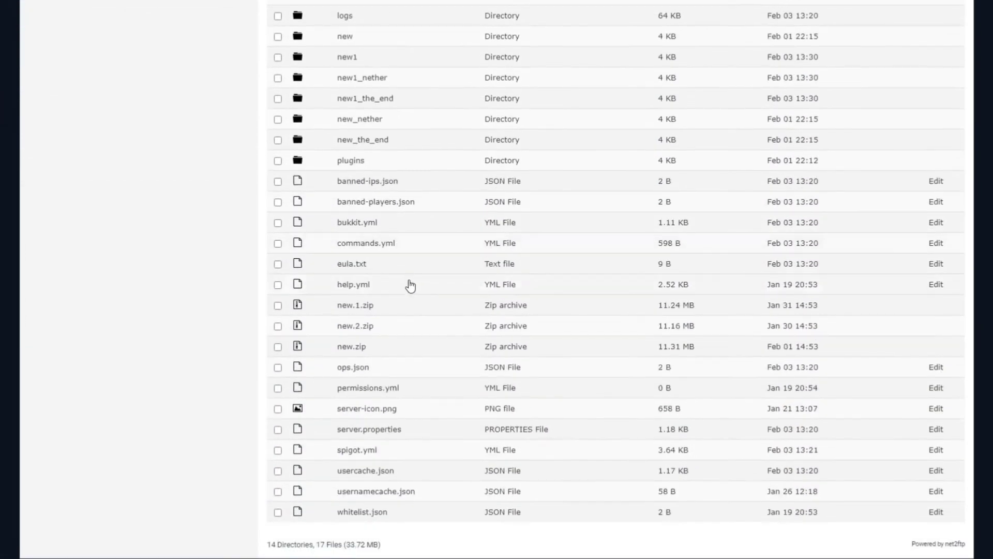
{"action": "scroll", "coordinate": [421, 297], "scroll_direction": "up", "scroll_amount": 7}
{"action": "scroll", "coordinate": [432, 292], "scroll_direction": "down", "scroll_amount": 7}
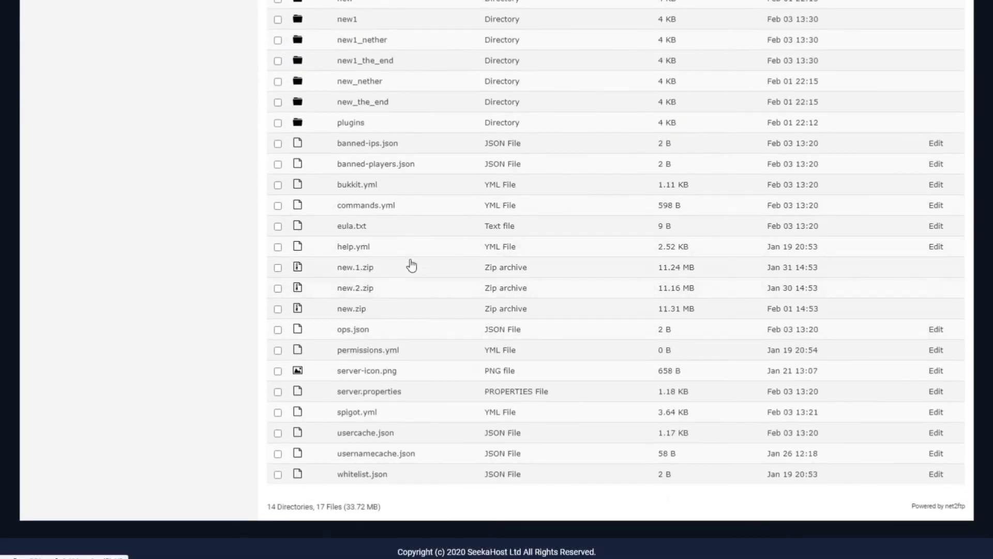
{"action": "scroll", "coordinate": [385, 279], "scroll_direction": "up", "scroll_amount": 7}
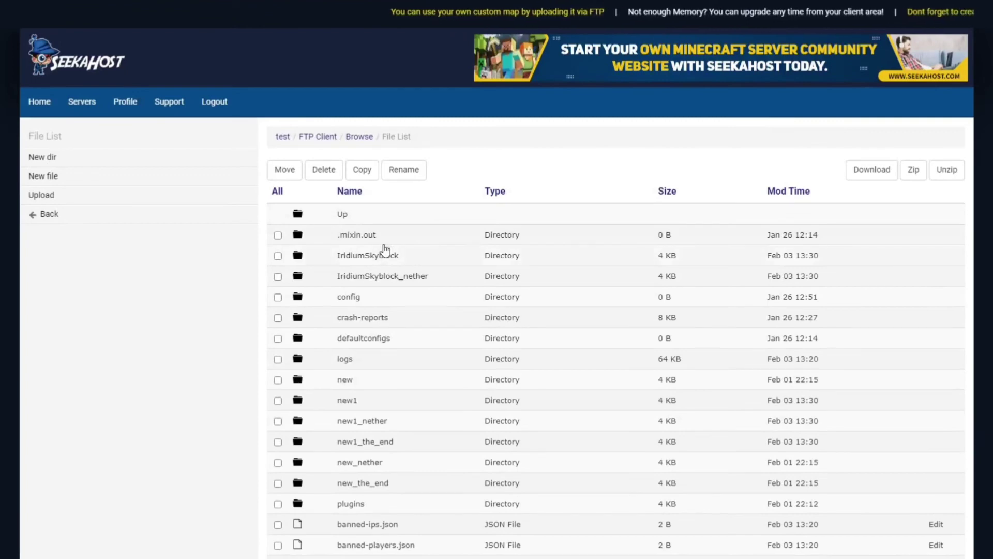
{"action": "scroll", "coordinate": [376, 349], "scroll_direction": "down", "scroll_amount": 2}
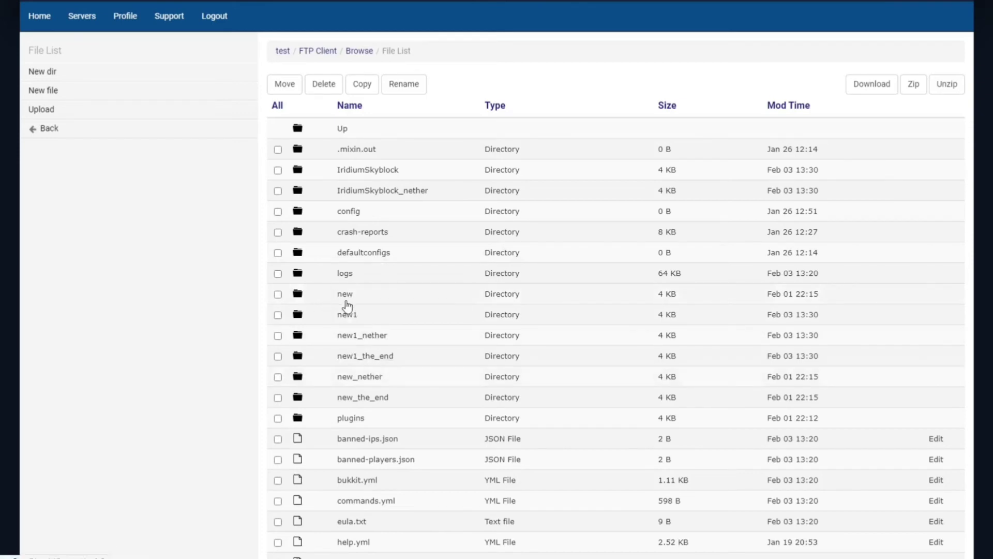
{"action": "scroll", "coordinate": [428, 338], "scroll_direction": "down", "scroll_amount": 3}
{"action": "scroll", "coordinate": [428, 338], "scroll_direction": "down", "scroll_amount": 3}
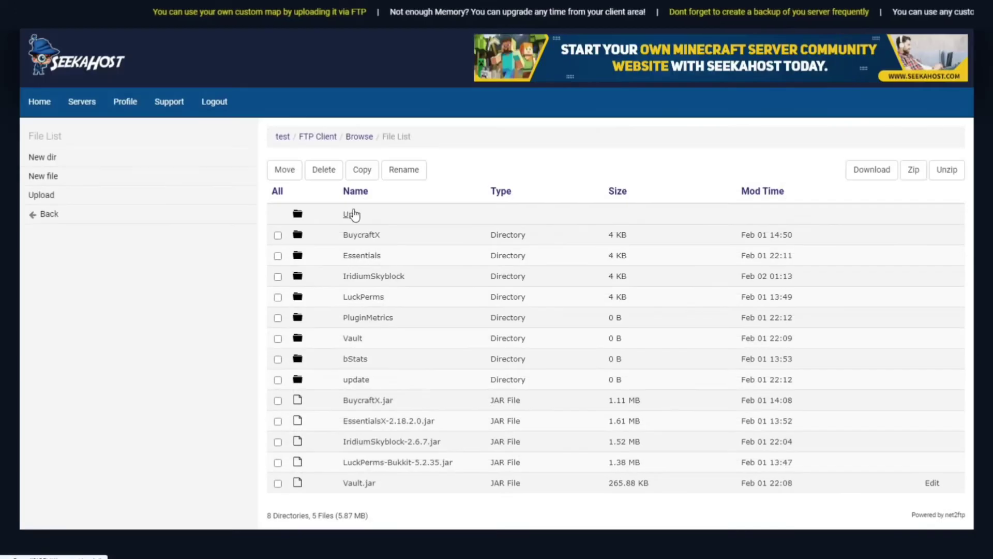
Return from the plugins folder to the server's root directory and reopen plugins
{"action": "left_click", "coordinate": [382, 215]}
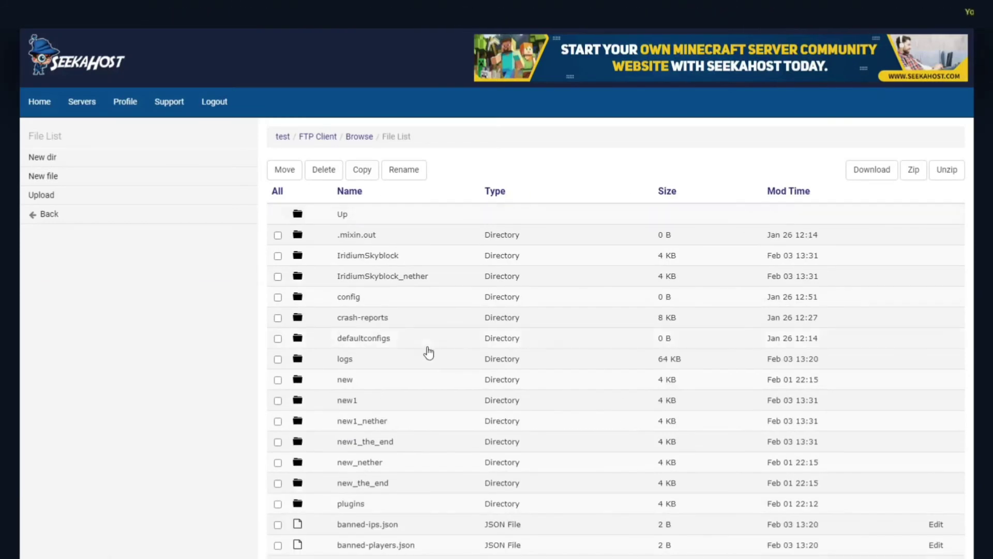
{"action": "scroll", "coordinate": [387, 426], "scroll_direction": "down", "scroll_amount": 2}
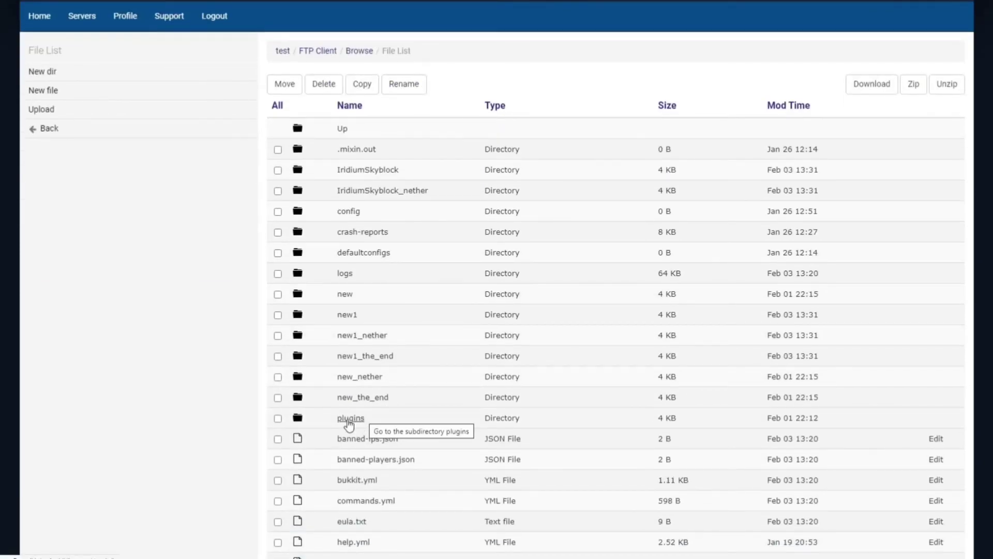
{"action": "left_click", "coordinate": [354, 424]}
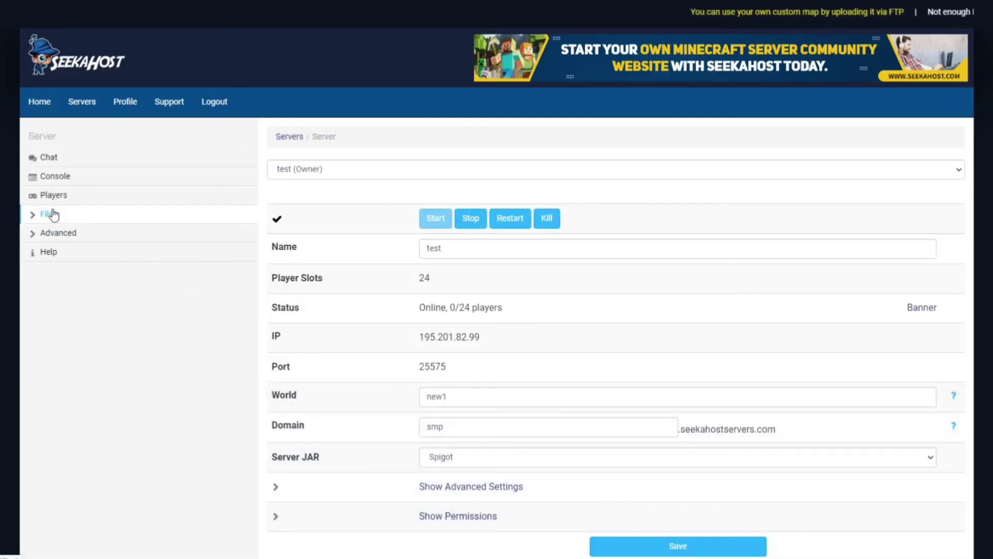
Open the server's Setup page and review the available templates
{"action": "left_click", "coordinate": [72, 214]}
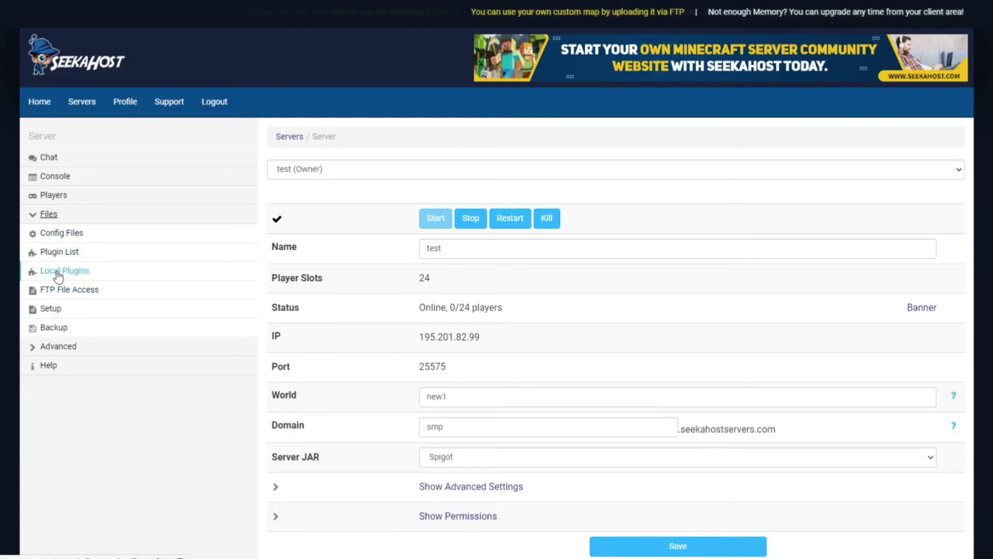
{"action": "left_click", "coordinate": [51, 309]}
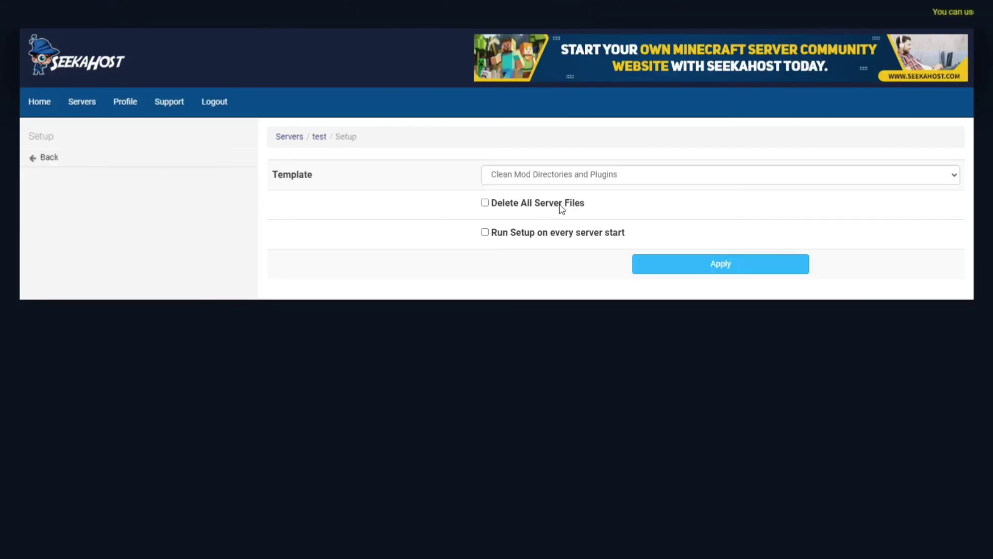
{"action": "left_click", "coordinate": [930, 180]}
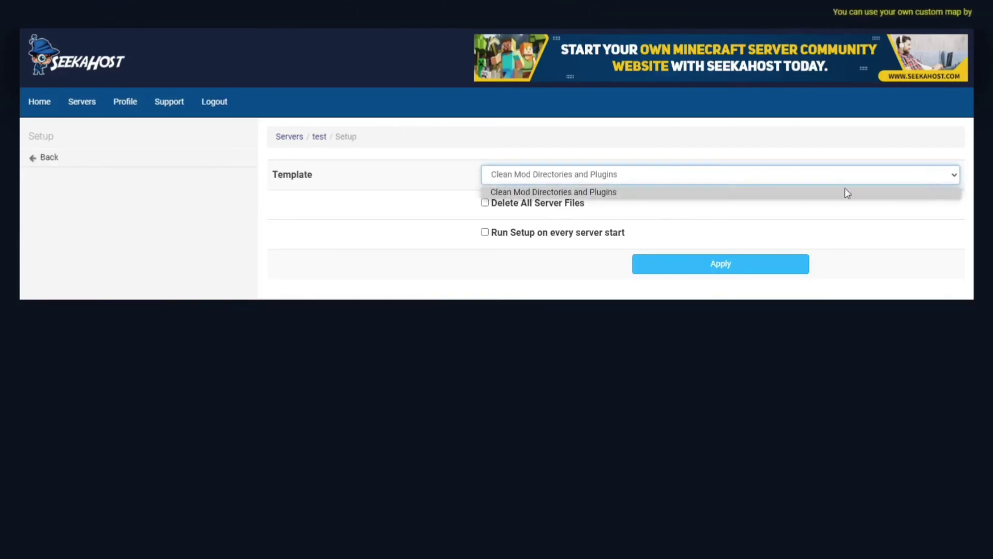
{"action": "left_click", "coordinate": [756, 214]}
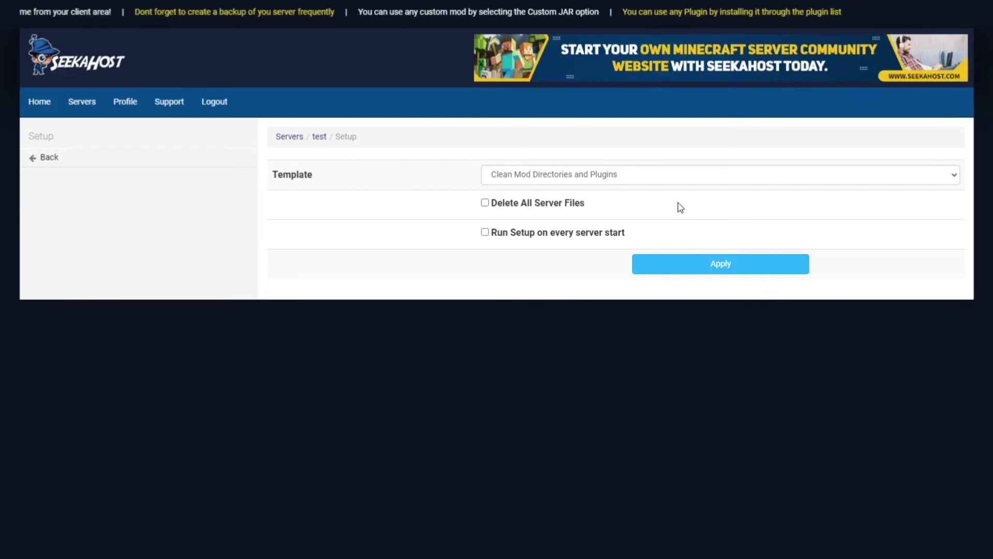
Apply the Clean Mod Directories and Plugins template with Delete All Server Files left unchecked, and cancel the setup
{"action": "left_click", "coordinate": [485, 203]}
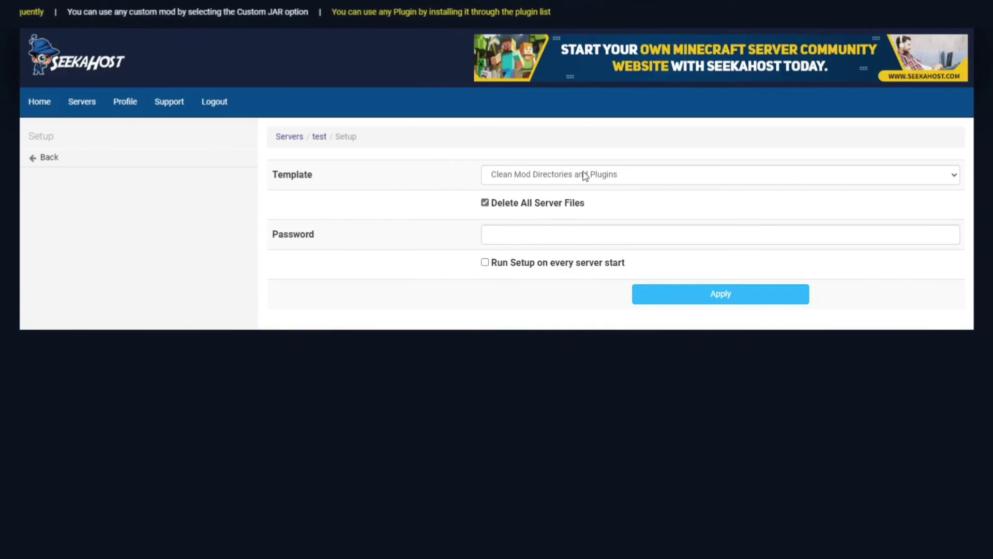
{"action": "left_click", "coordinate": [485, 203]}
{"action": "key", "text": "Return"}
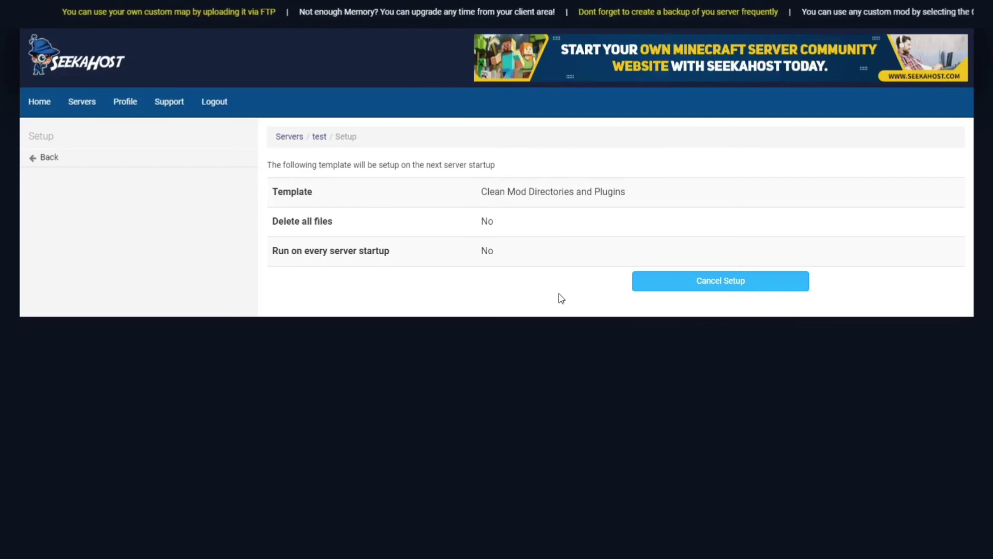
{"action": "left_click", "coordinate": [712, 284]}
Open the server's Backup page and review the option to start a backup and the FTP download details
{"action": "left_click", "coordinate": [50, 219]}
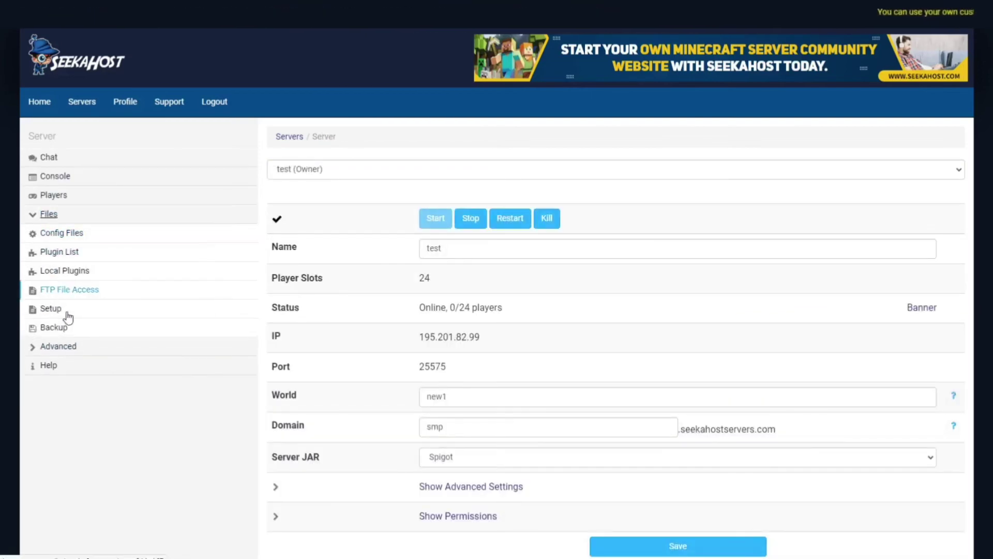
{"action": "left_click", "coordinate": [62, 328]}
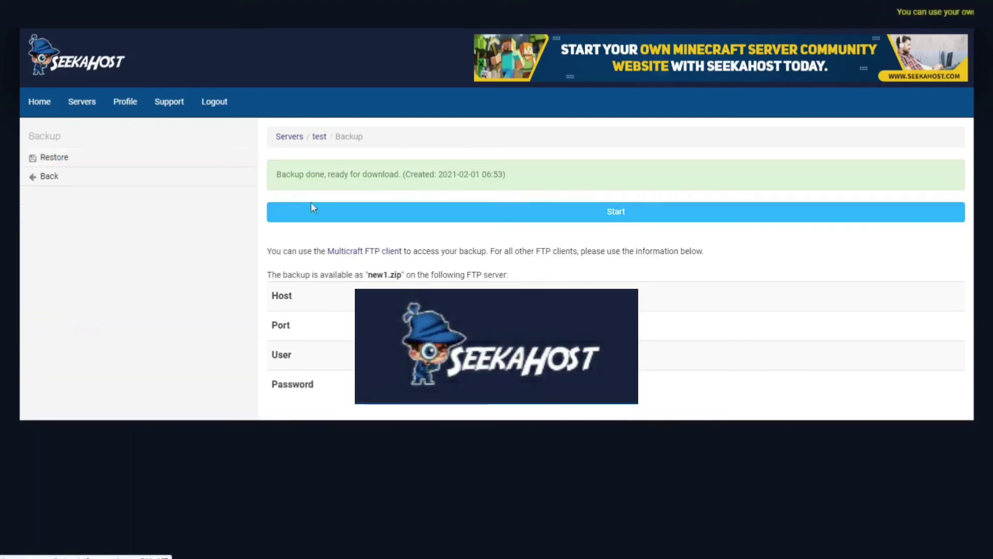
{"action": "left_click", "coordinate": [665, 216]}
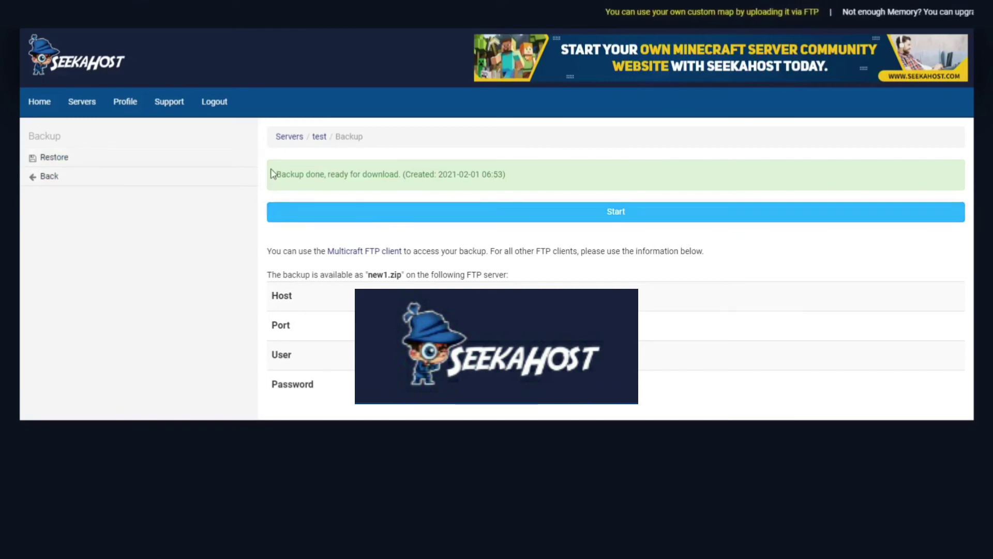
{"action": "left_click", "coordinate": [434, 209]}
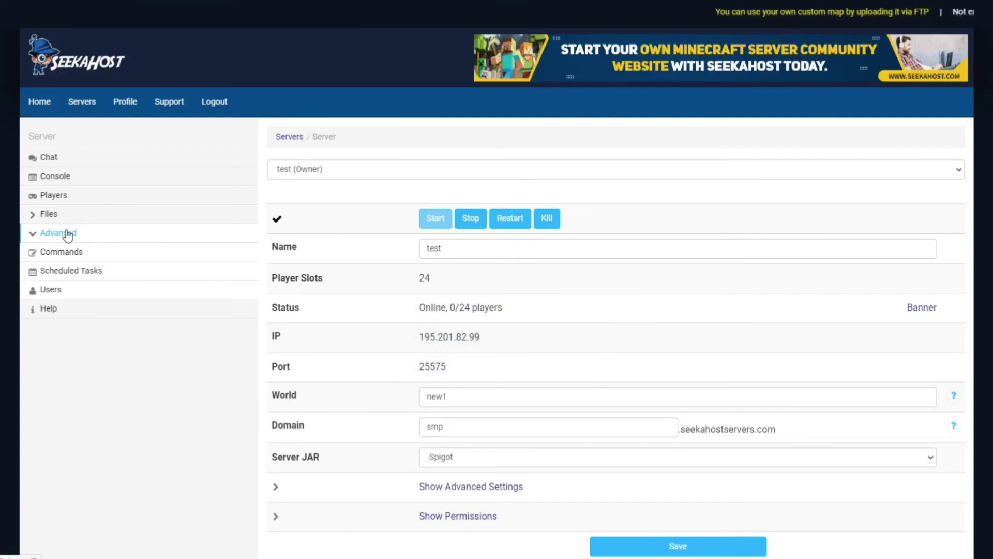
Open the server's advanced Commands list and review the commands with their required roles and chat names
{"action": "left_click", "coordinate": [58, 235]}
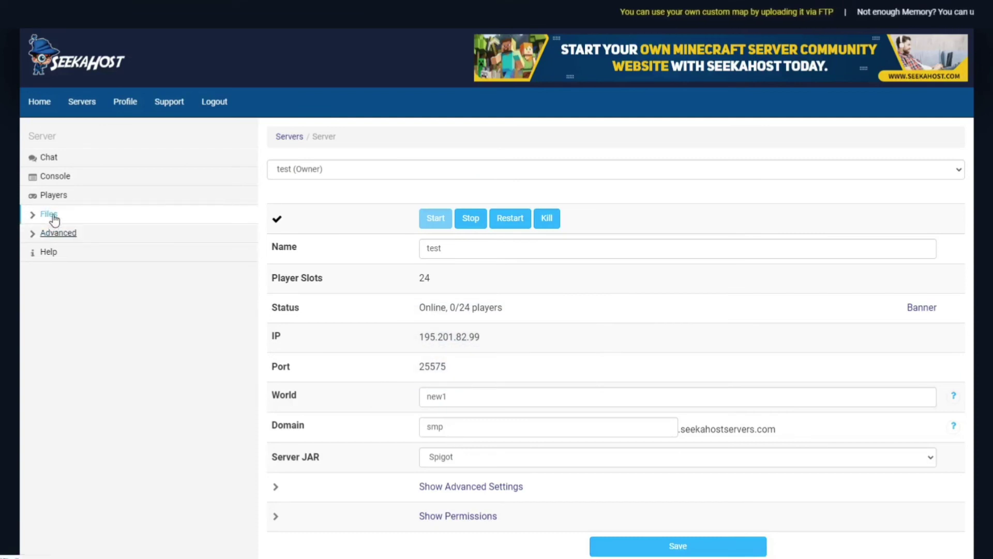
{"action": "left_click", "coordinate": [55, 238]}
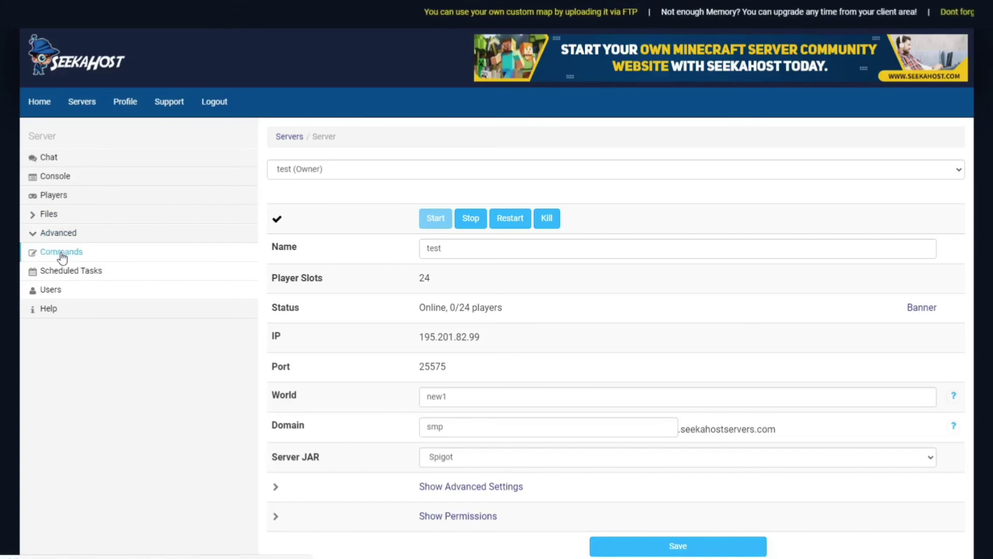
{"action": "left_click", "coordinate": [62, 257]}
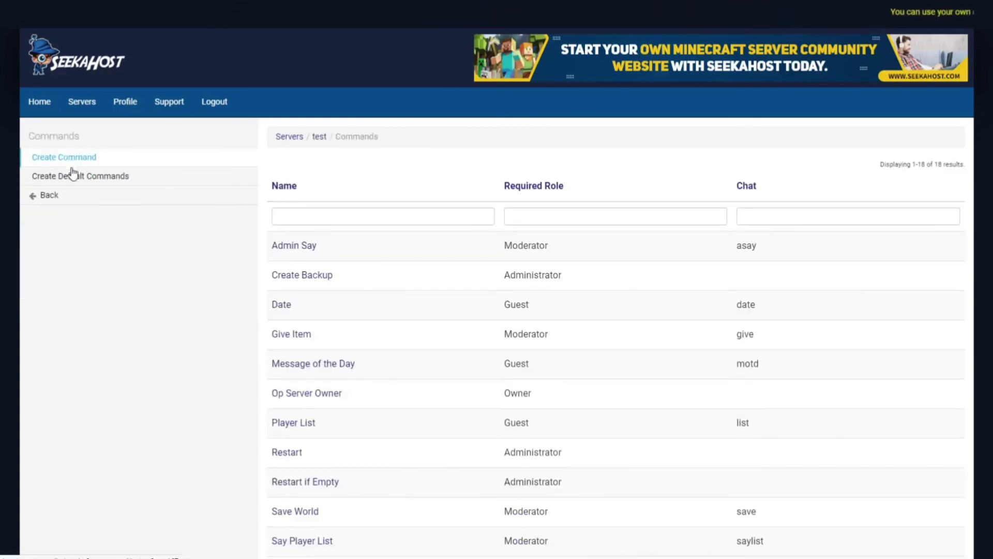
{"action": "scroll", "coordinate": [461, 312], "scroll_direction": "down", "scroll_amount": 5}
{"action": "scroll", "coordinate": [461, 310], "scroll_direction": "up", "scroll_amount": 5}
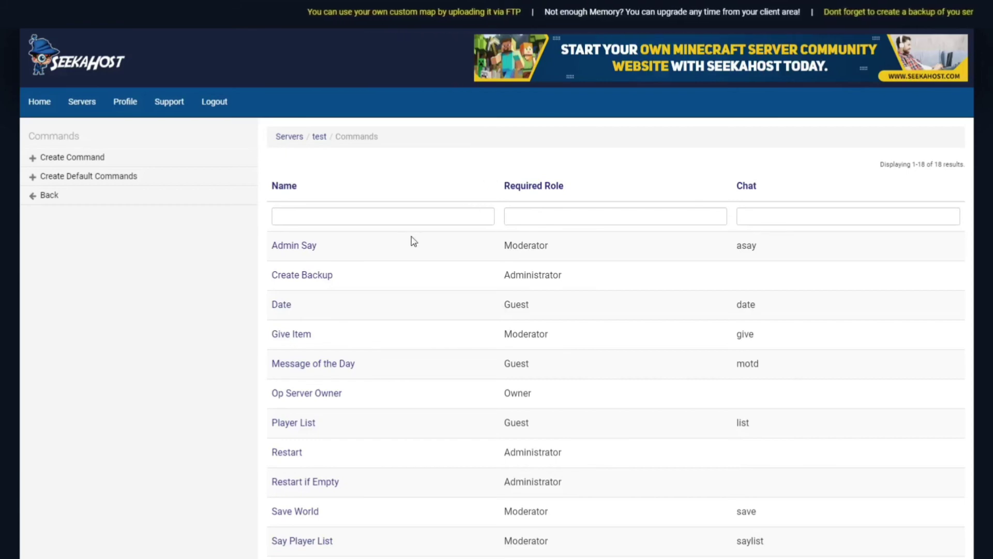
Open the new command form, review its fields and the Response help, and return to the Commands list
{"action": "left_click", "coordinate": [77, 158]}
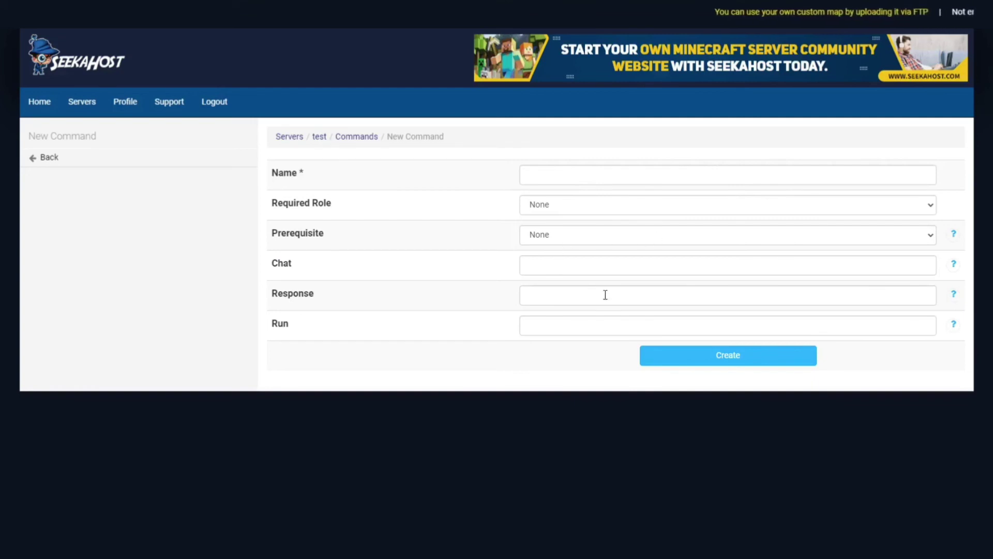
{"action": "mouse_move", "coordinate": [954, 299]}
{"action": "left_click", "coordinate": [46, 158]}
Open the Restart command from the Commands list and review its fields and the available Required Role options
{"action": "scroll", "coordinate": [569, 259], "scroll_direction": "down", "scroll_amount": 3}
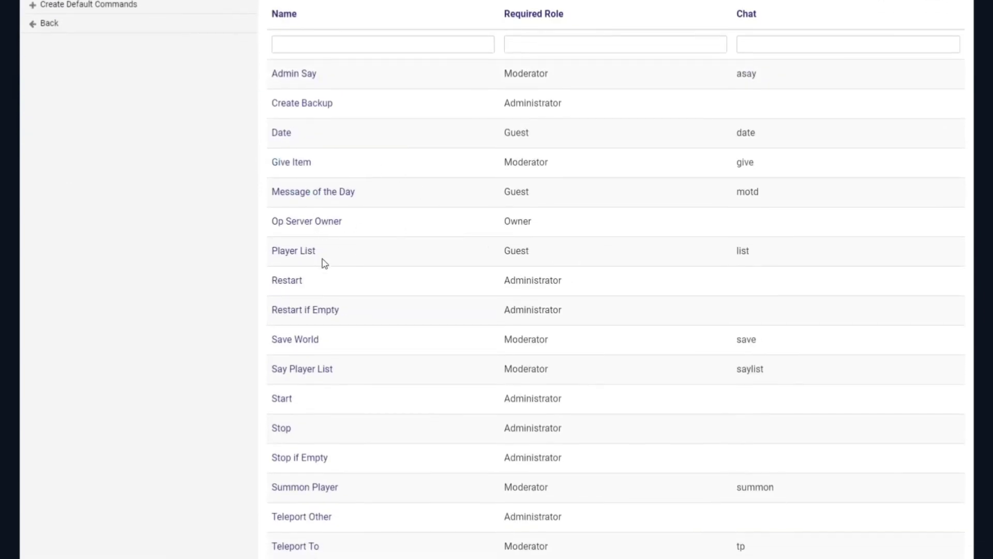
{"action": "left_click", "coordinate": [287, 281]}
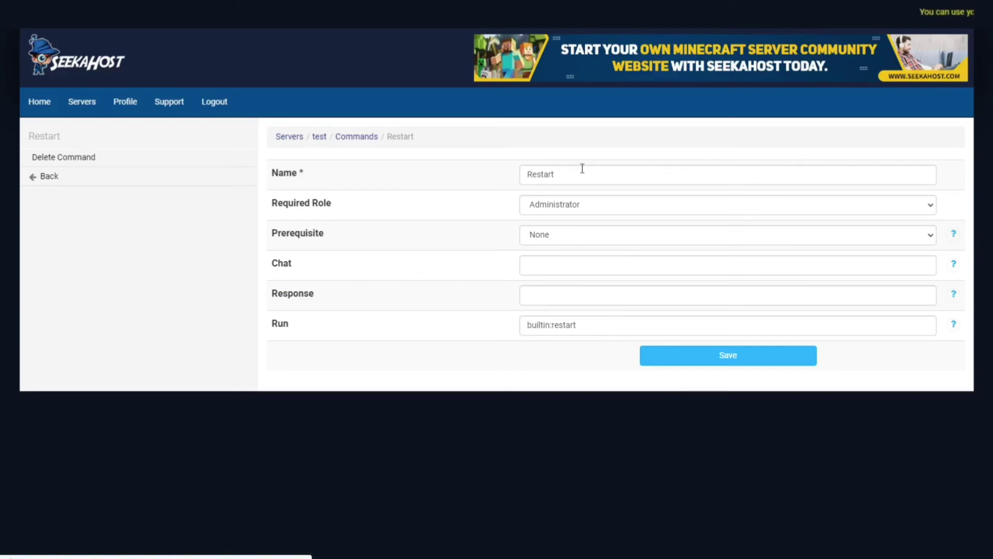
{"action": "left_click", "coordinate": [606, 209]}
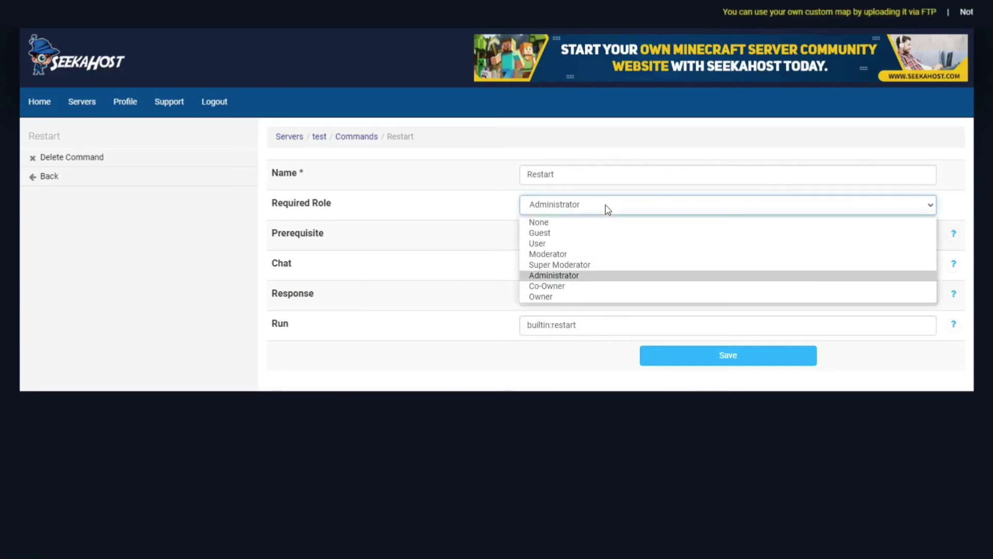
{"action": "left_click", "coordinate": [606, 206]}
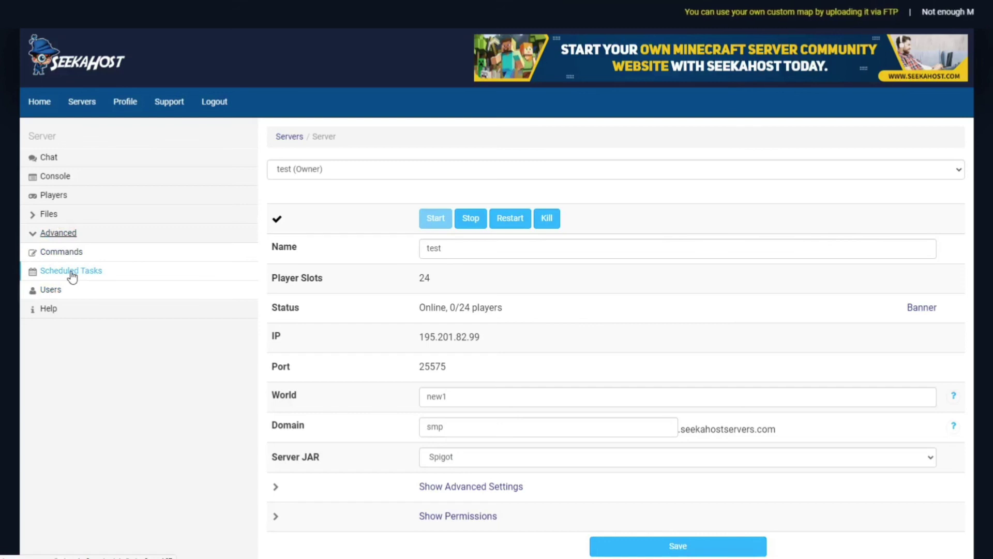
Open the server's Scheduled Tasks, review the new task form and its command options, and return to the task list without creating one
{"action": "left_click", "coordinate": [71, 271]}
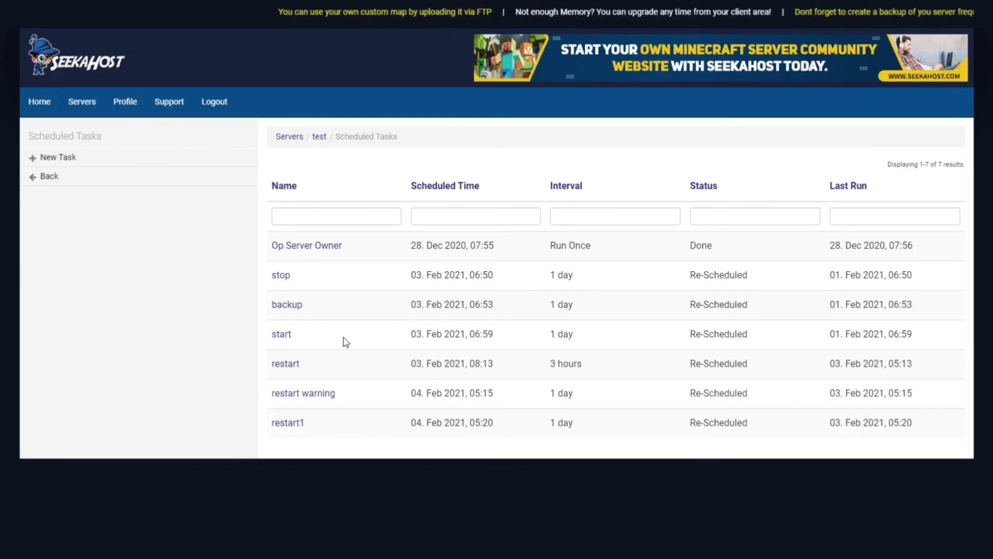
{"action": "left_click", "coordinate": [78, 161]}
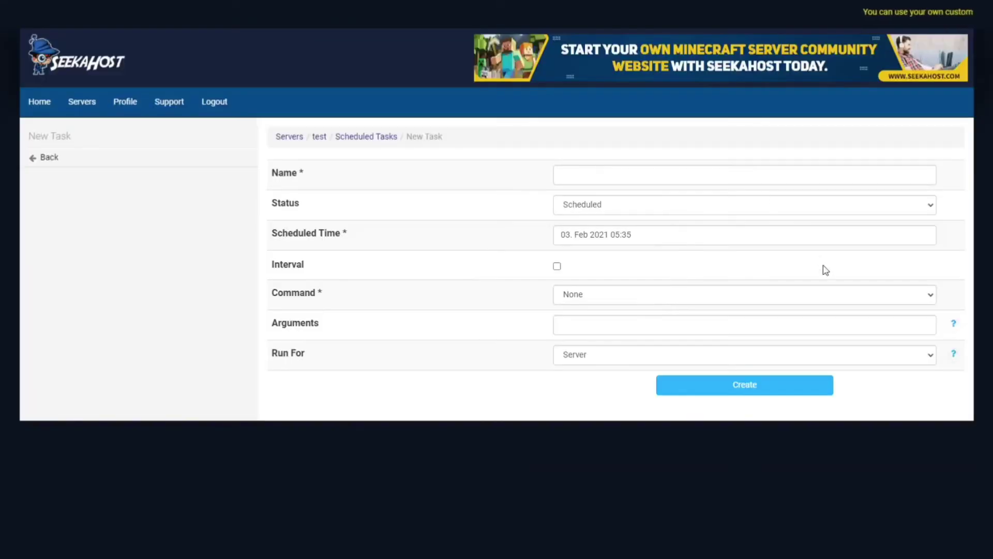
{"action": "left_click", "coordinate": [929, 293]}
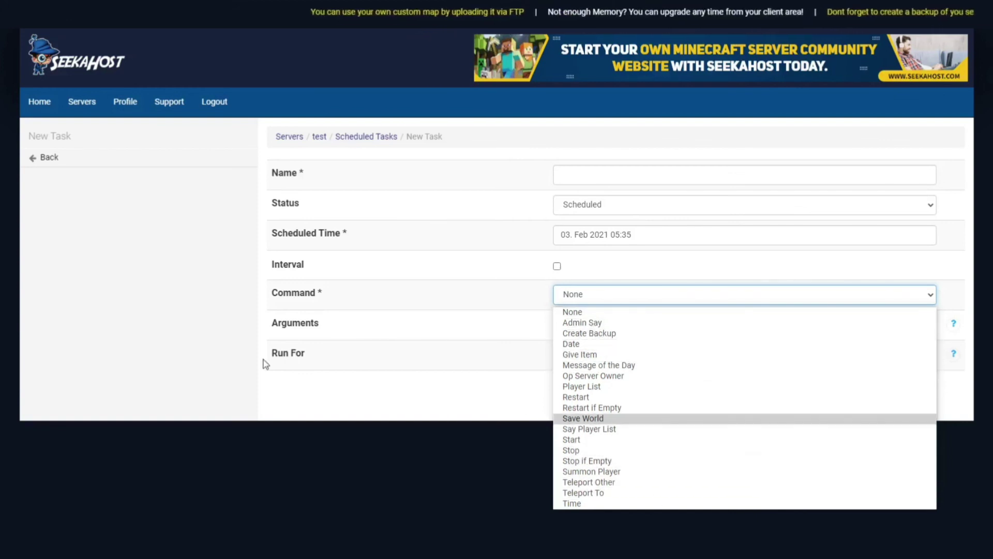
{"action": "left_click", "coordinate": [129, 383]}
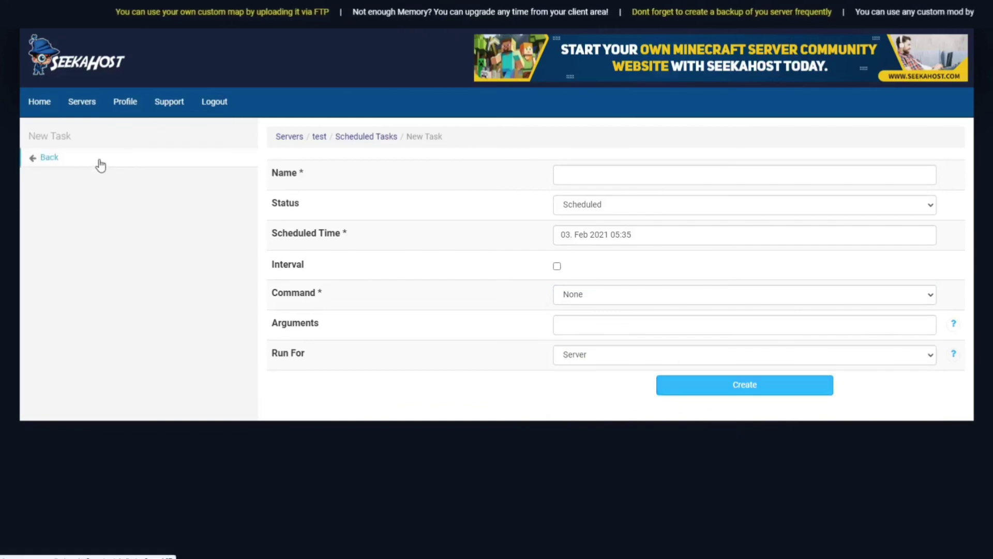
{"action": "left_click", "coordinate": [355, 141]}
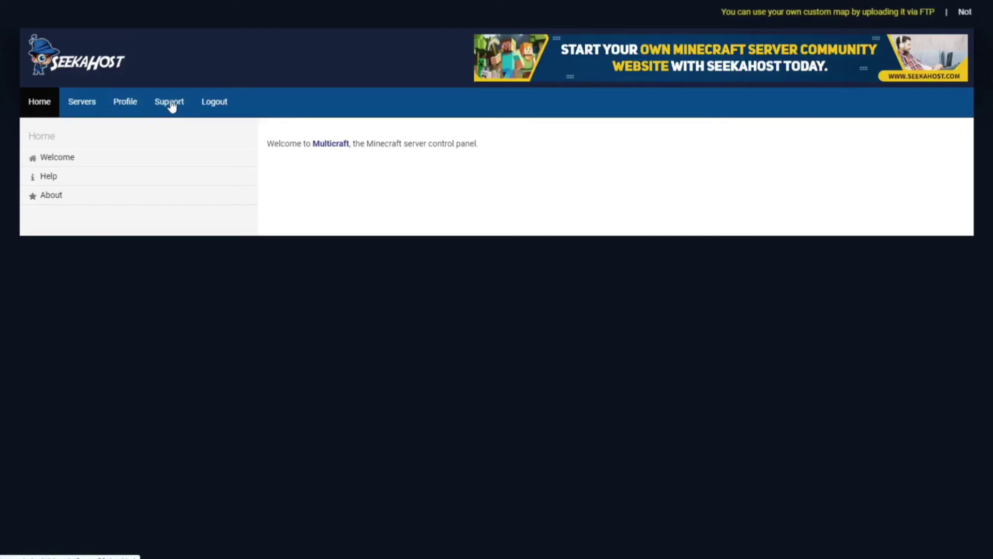
Open the support ticket form, review its fields through to Attachments, and open the live chat form
{"action": "left_click", "coordinate": [172, 105]}
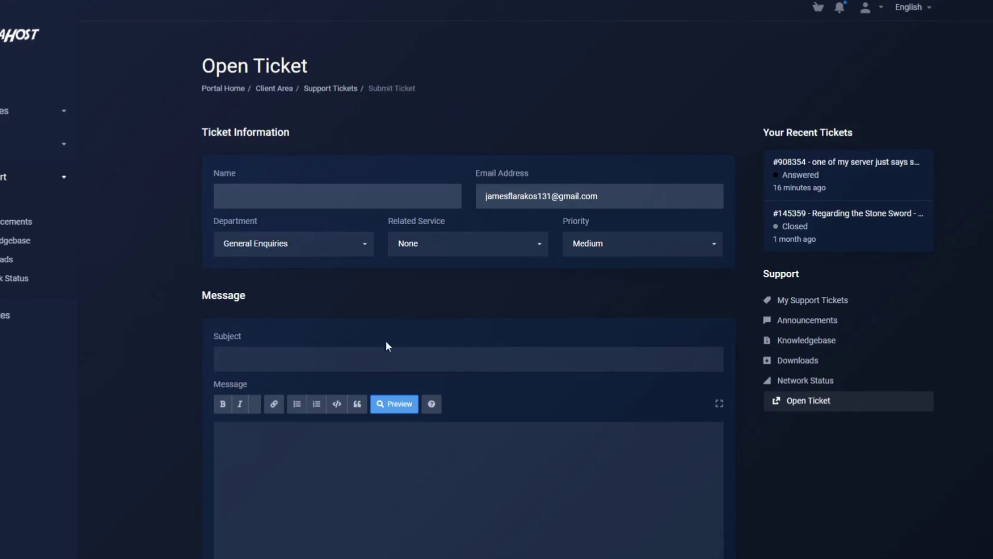
{"action": "scroll", "coordinate": [385, 346], "scroll_direction": "down", "scroll_amount": 3}
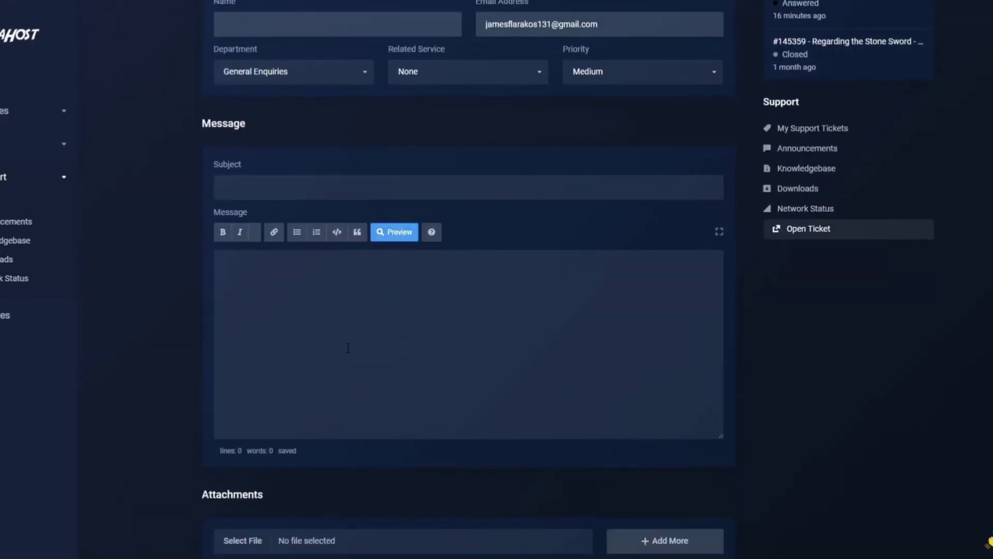
{"action": "scroll", "coordinate": [348, 348], "scroll_direction": "down", "scroll_amount": 3}
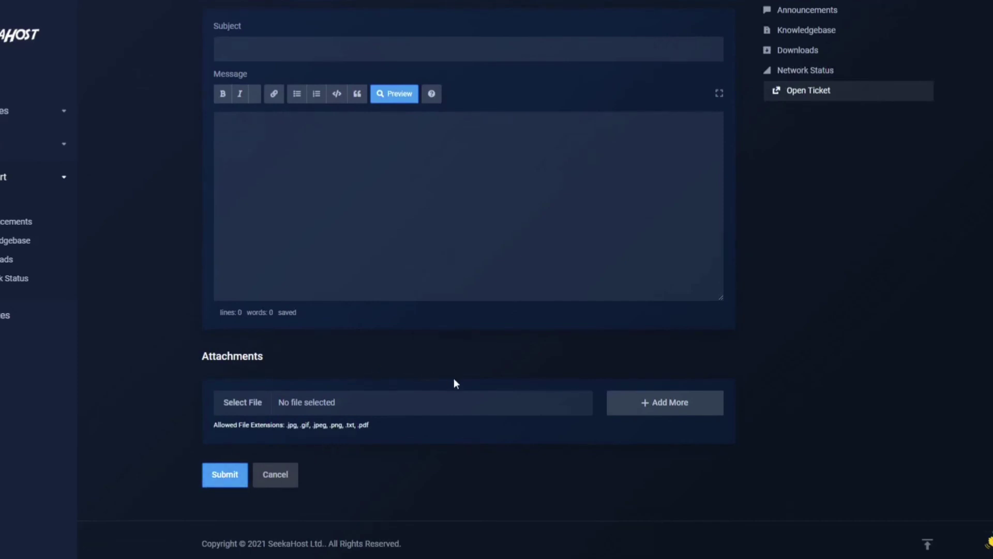
{"action": "left_click", "coordinate": [222, 476]}
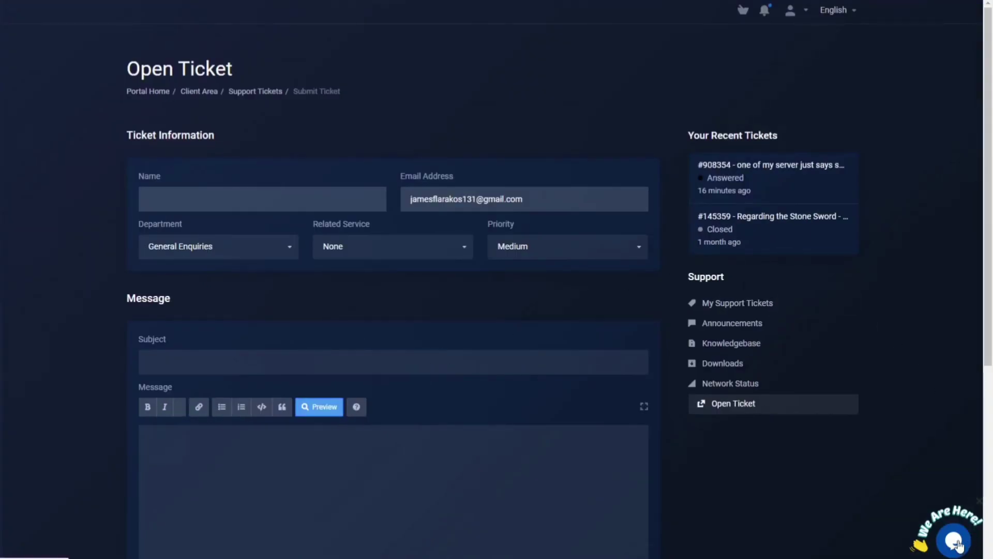
{"action": "left_click", "coordinate": [958, 545]}
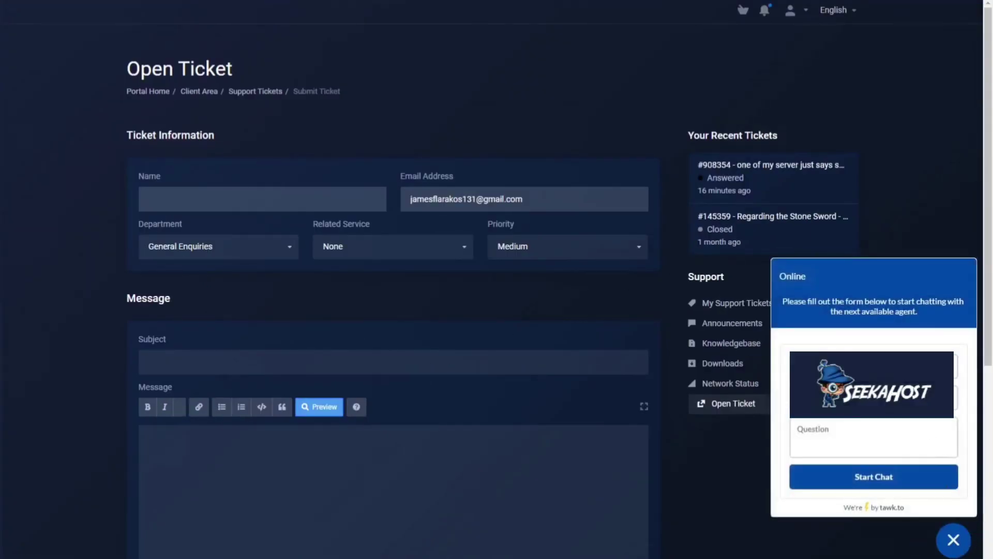